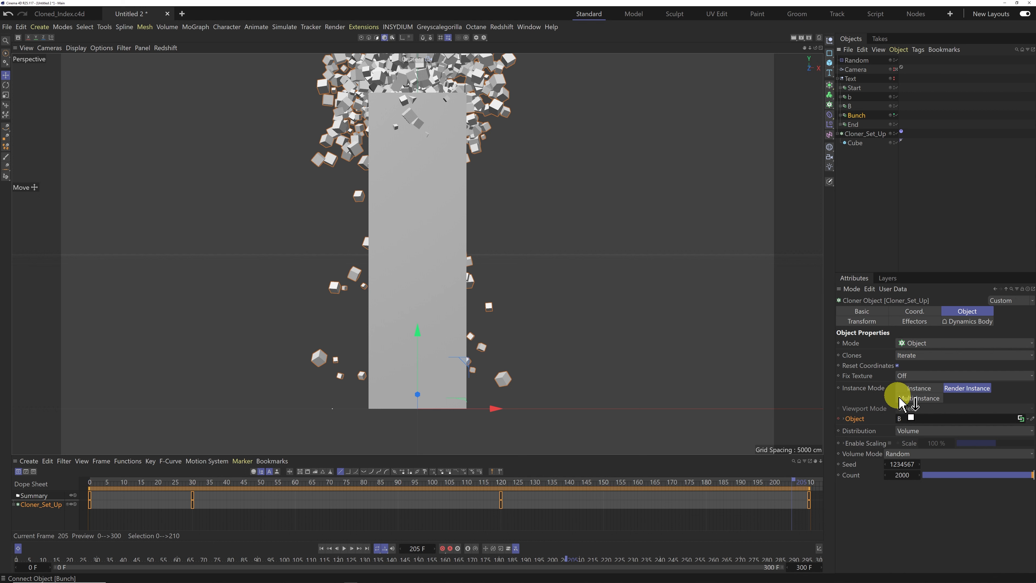
Keyframe Bunch as the linked Object of Cloner_Set_Up at frame 205 and hide the Bunch object in the viewport
{"action": "left_click", "coordinate": [838, 418]}
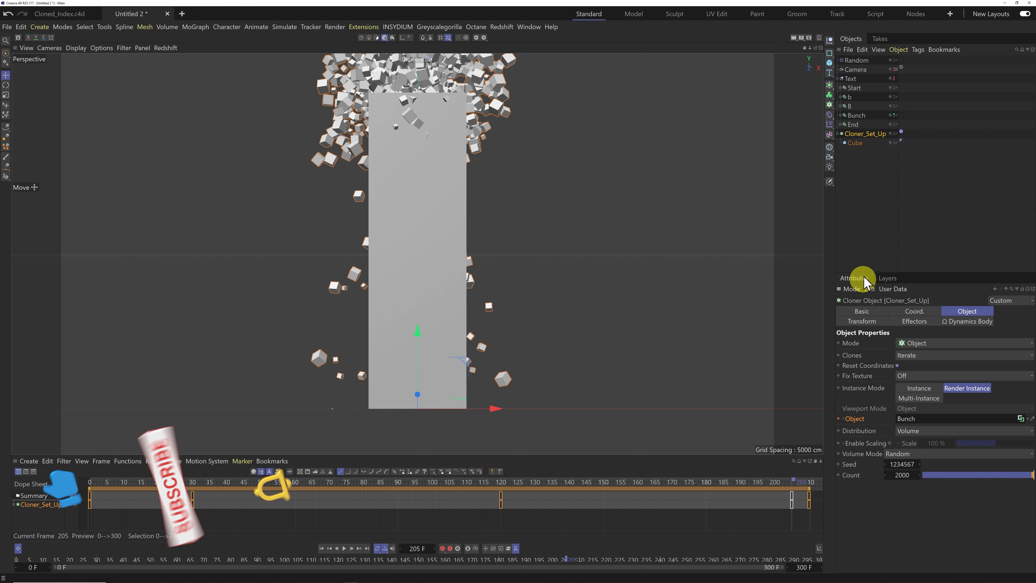
{"action": "left_click", "coordinate": [892, 115]}
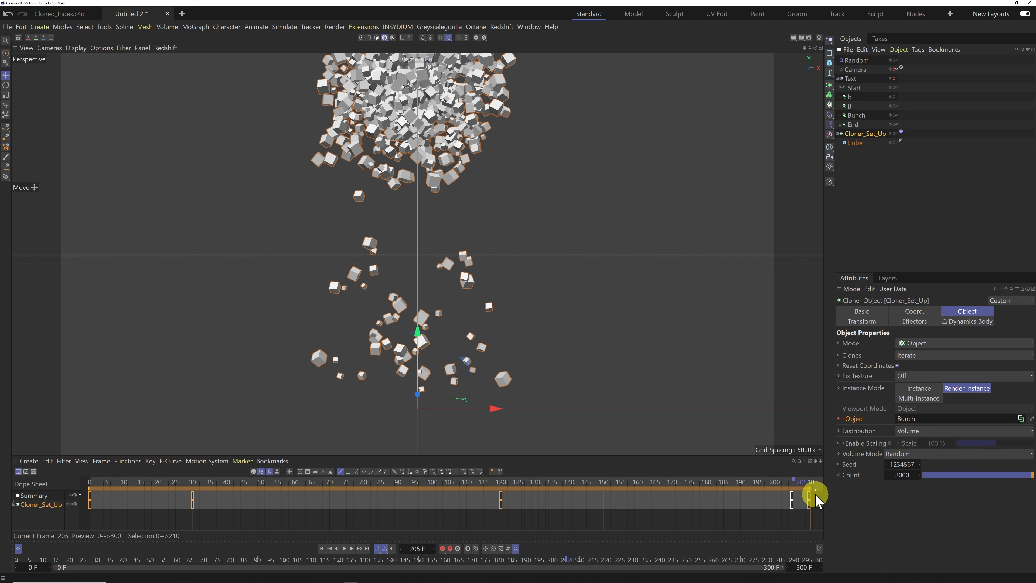
Shift the last two Cloner_Set_Up keyframes five frames forward to frames 210 and 215
{"action": "left_click_drag", "start_coordinate": [817, 500], "coordinate": [767, 506]}
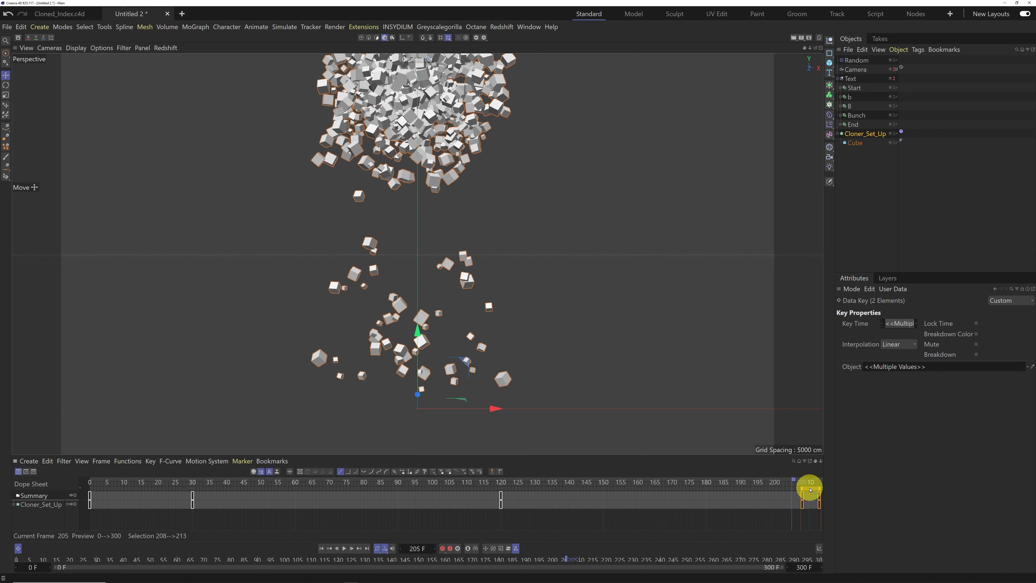
{"action": "left_click", "coordinate": [816, 488]}
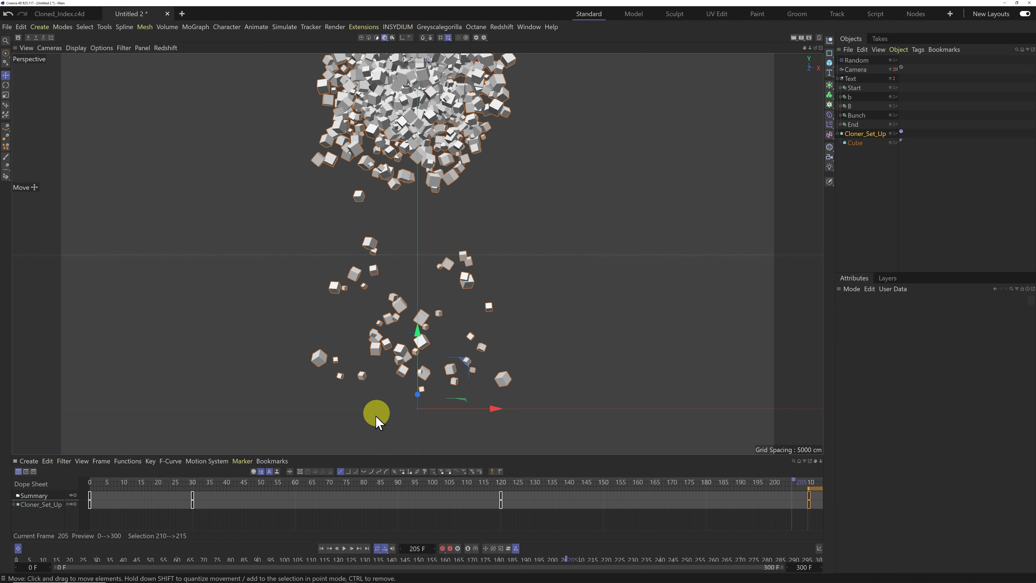
Rewind to frame 0, render a preview of the cloner animation, review its playback in the Picture Viewer and close it
{"action": "left_click", "coordinate": [322, 548]}
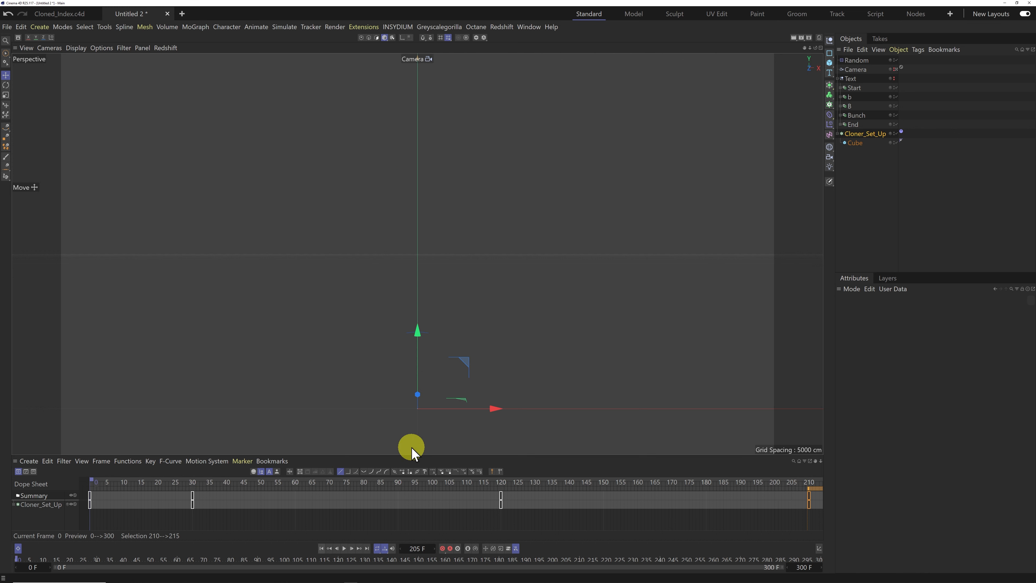
{"action": "left_click", "coordinate": [801, 38]}
{"action": "left_click", "coordinate": [837, 121]}
{"action": "left_click_drag", "start_coordinate": [848, 60], "coordinate": [427, 106]}
{"action": "left_click", "coordinate": [406, 227]}
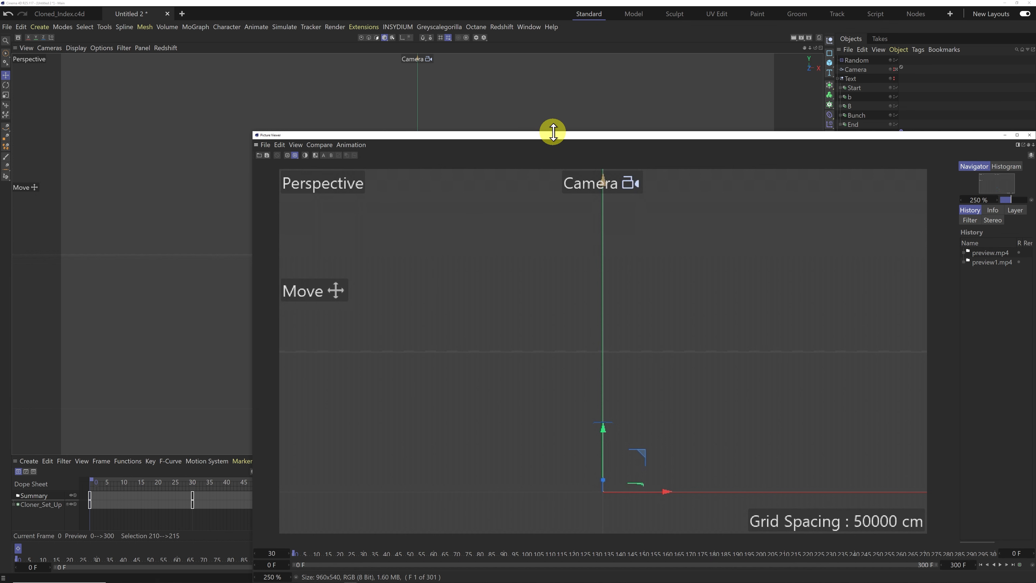
{"action": "left_click_drag", "start_coordinate": [557, 136], "coordinate": [407, 37]}
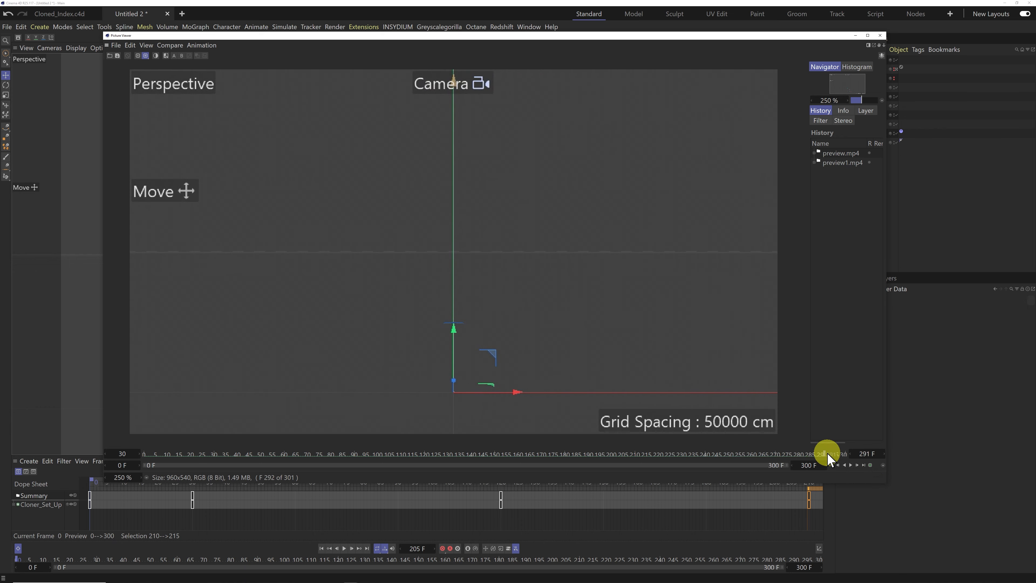
{"action": "left_click_drag", "start_coordinate": [824, 456], "coordinate": [138, 449]}
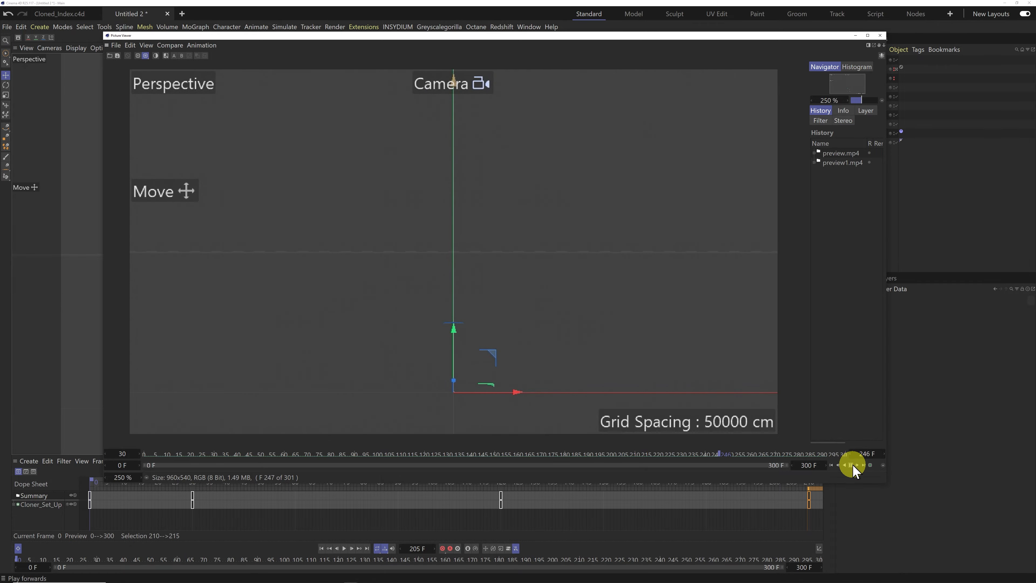
{"action": "left_click", "coordinate": [851, 465]}
{"action": "left_click", "coordinate": [880, 35]}
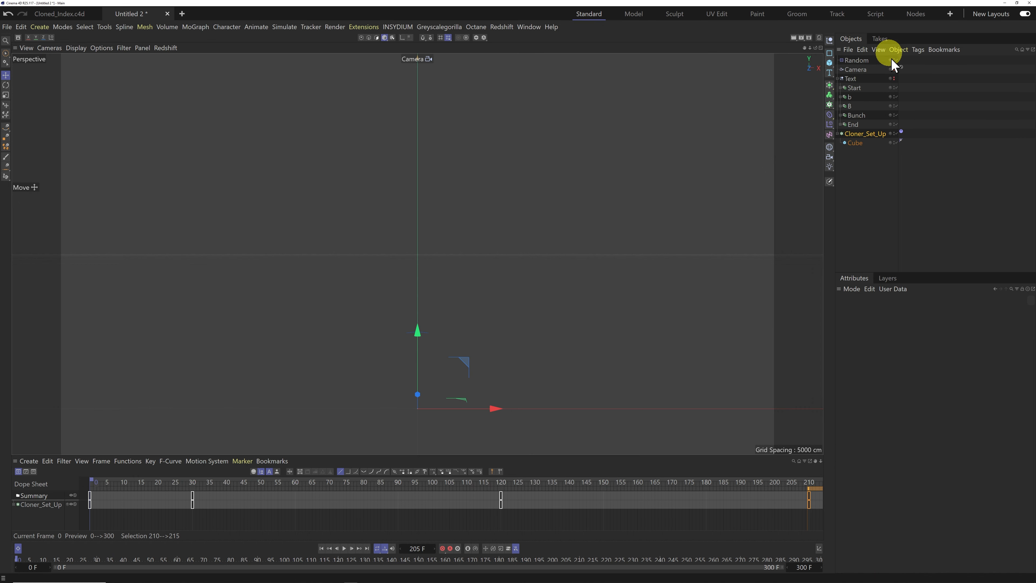
Set the Follow Position force of the Dynamics Body tag on Cloner_Set_Up to 6
{"action": "left_click", "coordinate": [901, 132]}
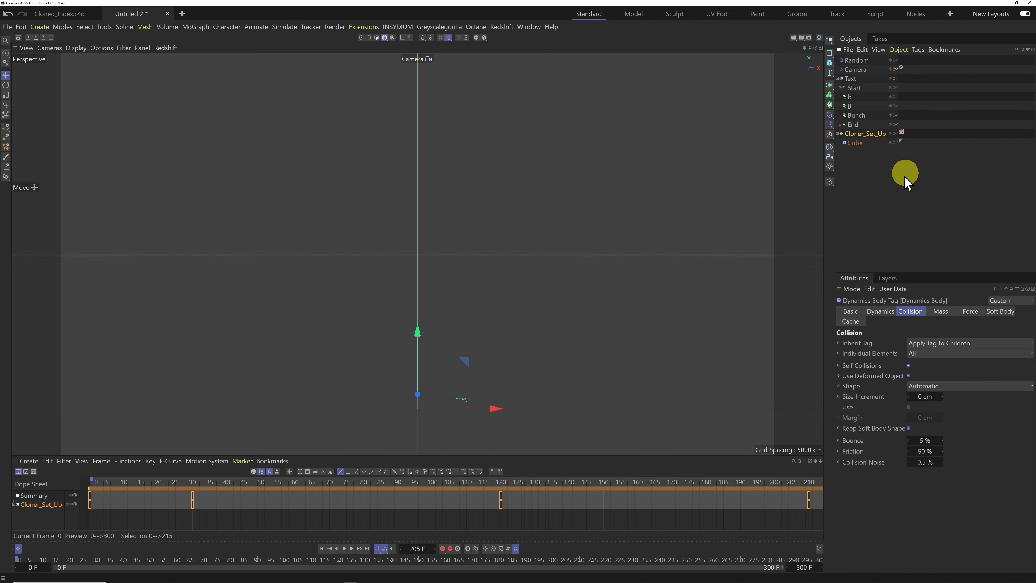
{"action": "left_click", "coordinate": [971, 311]}
{"action": "left_click", "coordinate": [915, 343]}
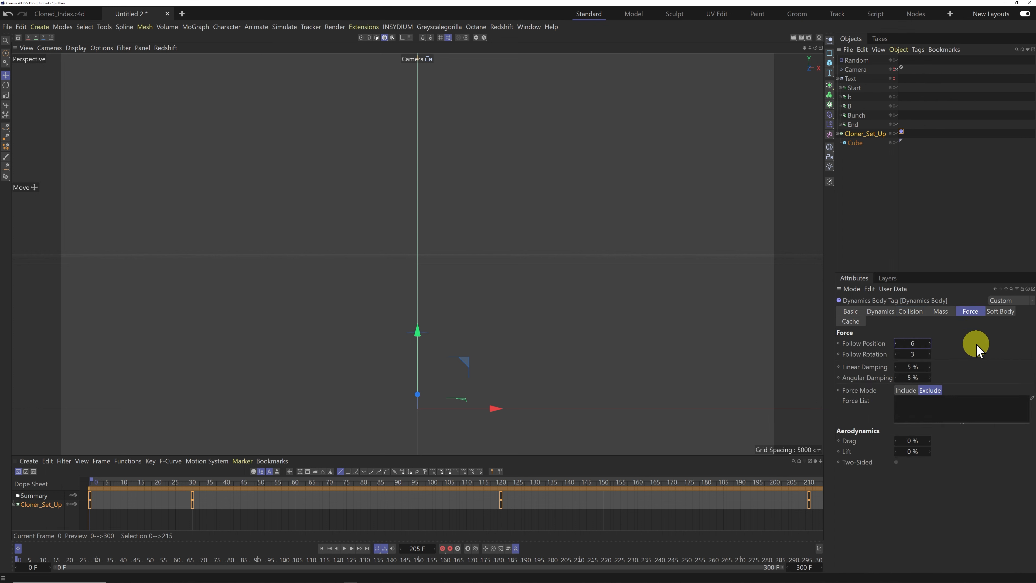
Render another preview with the changed Follow Position, play it in the Picture Viewer and close it
{"action": "left_click", "coordinate": [802, 38]}
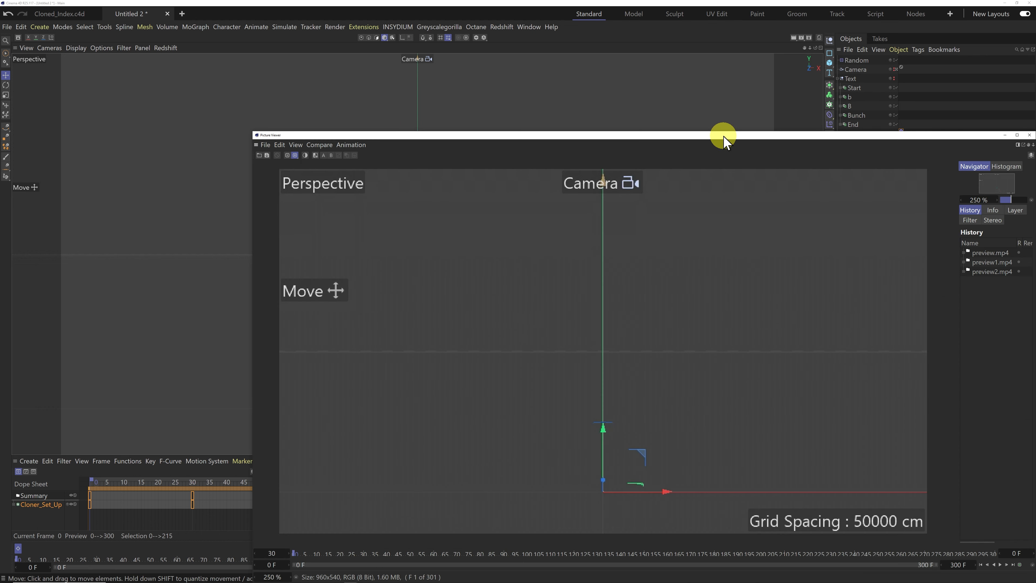
{"action": "left_click_drag", "start_coordinate": [723, 135], "coordinate": [588, 51]}
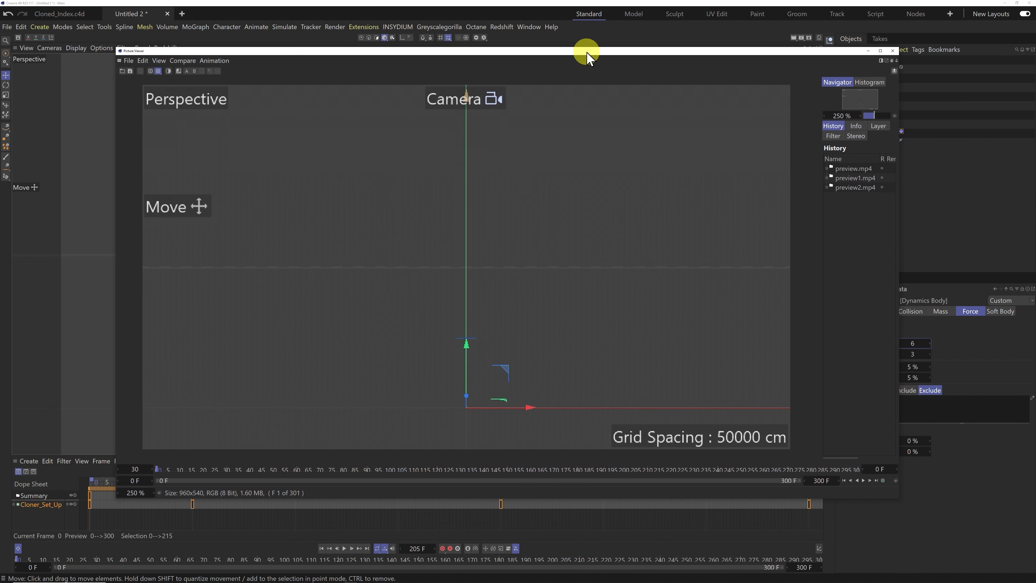
{"action": "left_click", "coordinate": [863, 479]}
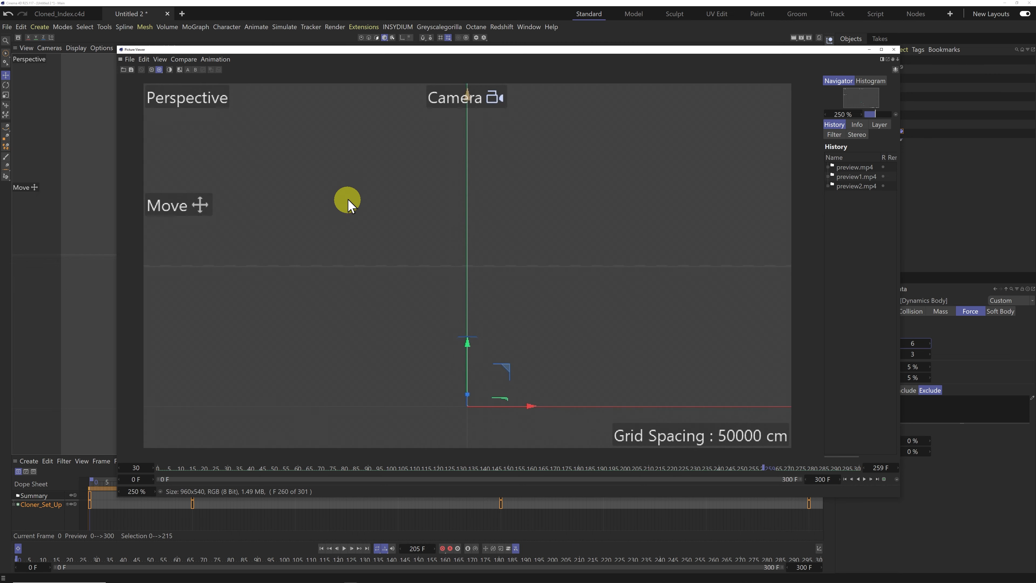
{"action": "left_click", "coordinate": [893, 50]}
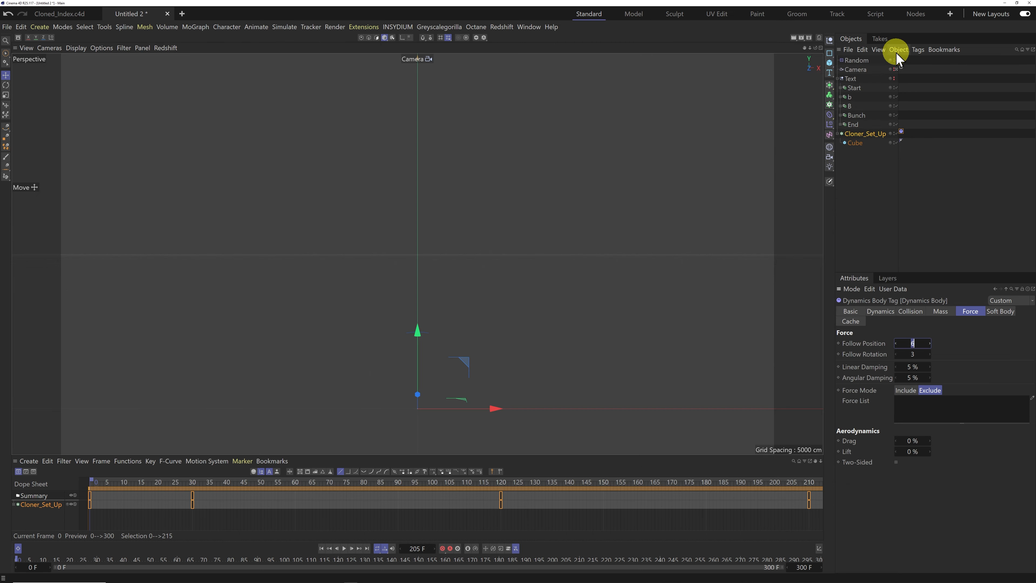
Collapse the Text group in the object hierarchy and bake all dynamics of the Cloner_Set_Up tag to the cache
{"action": "left_click", "coordinate": [838, 78]}
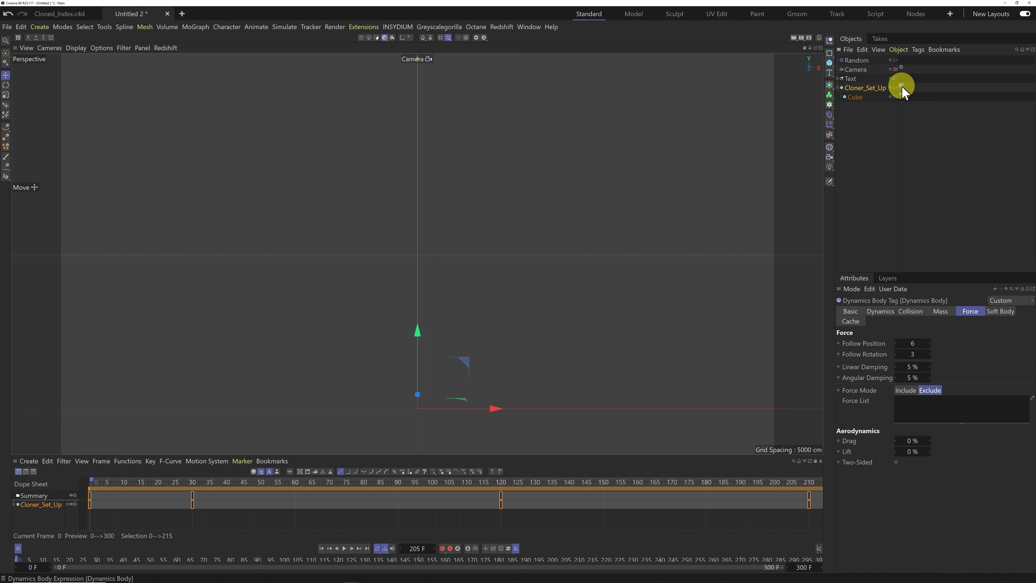
{"action": "left_click", "coordinate": [973, 313]}
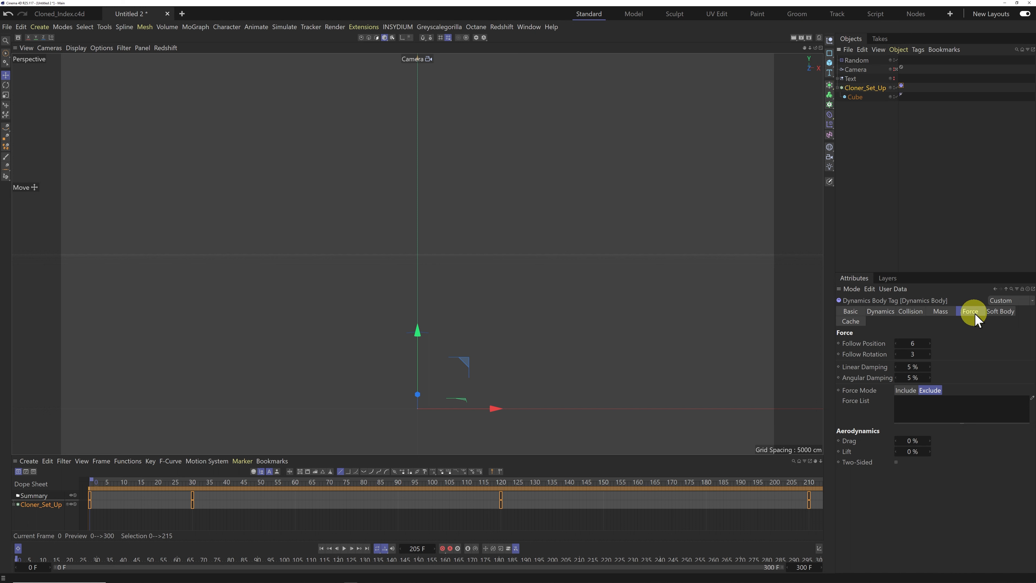
{"action": "left_click", "coordinate": [851, 322]}
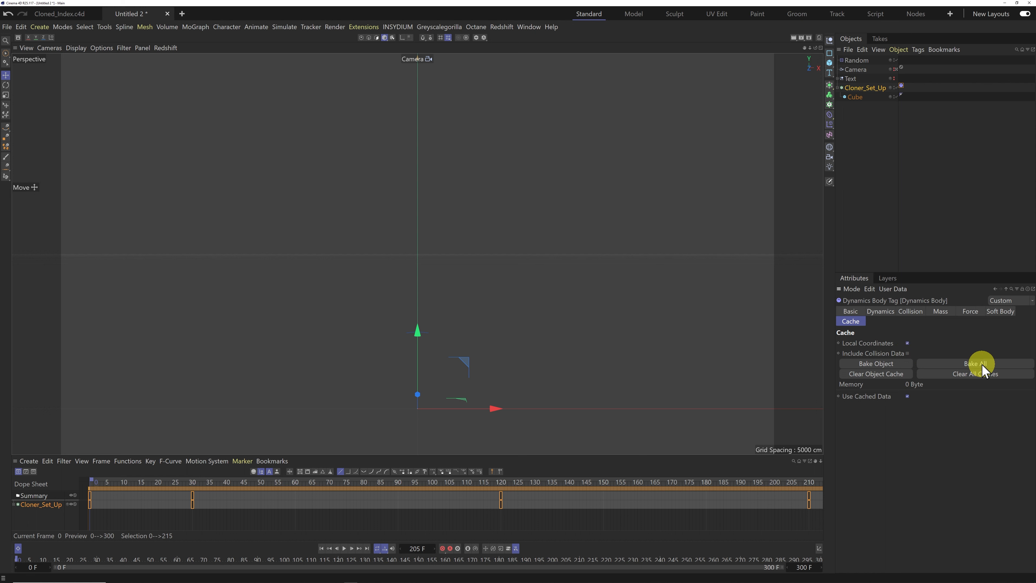
{"action": "left_click", "coordinate": [977, 364]}
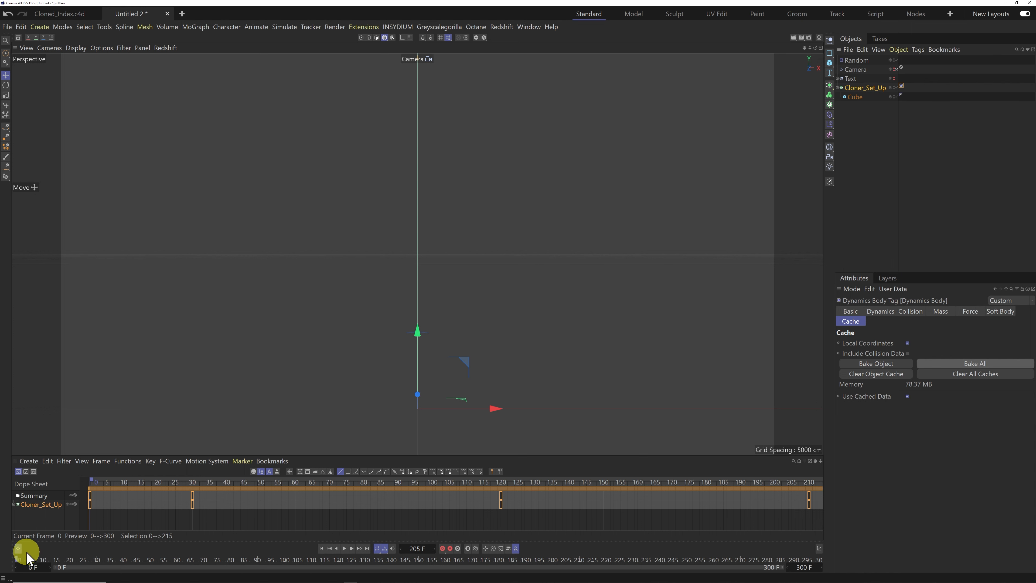
Hide the Dope Sheet and scrub through the baked animation from the first frame
{"action": "left_click", "coordinate": [18, 547]}
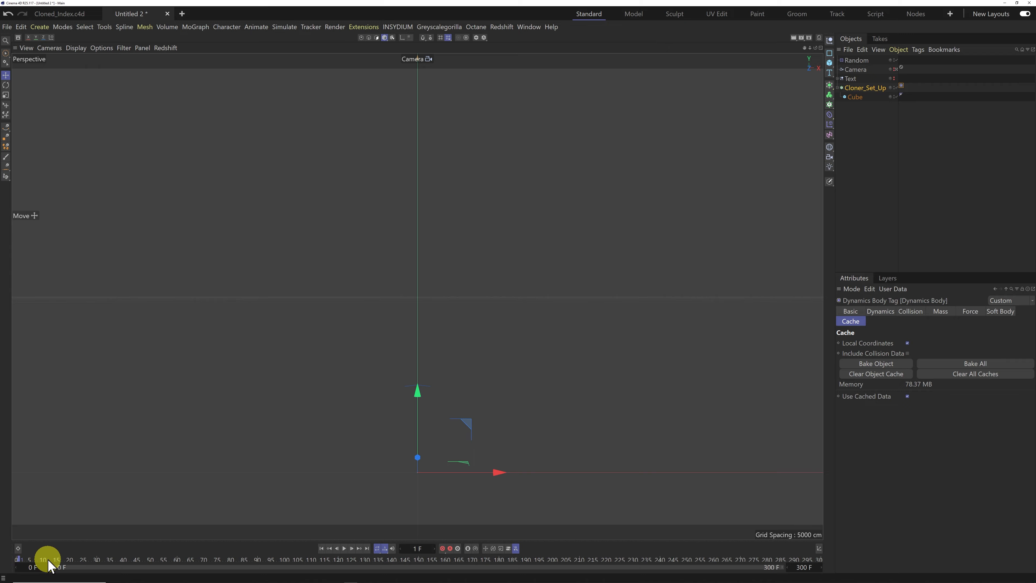
{"action": "left_click_drag", "start_coordinate": [68, 565], "coordinate": [51, 528]}
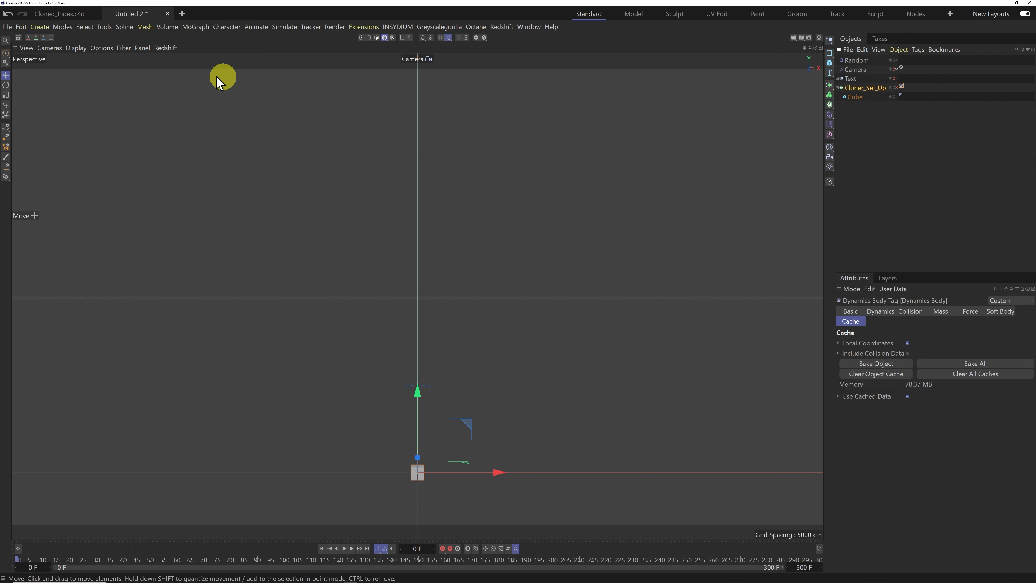
Switch the viewport to the Front view, frame the cube closely and select the Cube under Cloner_Set_Up
{"action": "left_click", "coordinate": [141, 51]}
{"action": "left_click", "coordinate": [153, 117]}
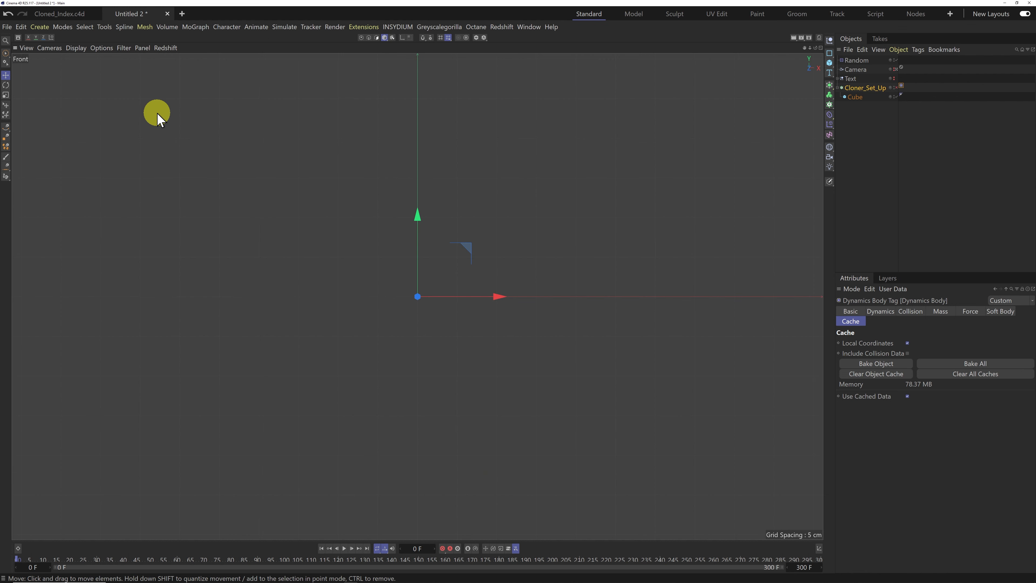
{"action": "scroll", "coordinate": [421, 302], "scroll_direction": "up", "scroll_amount": 5}
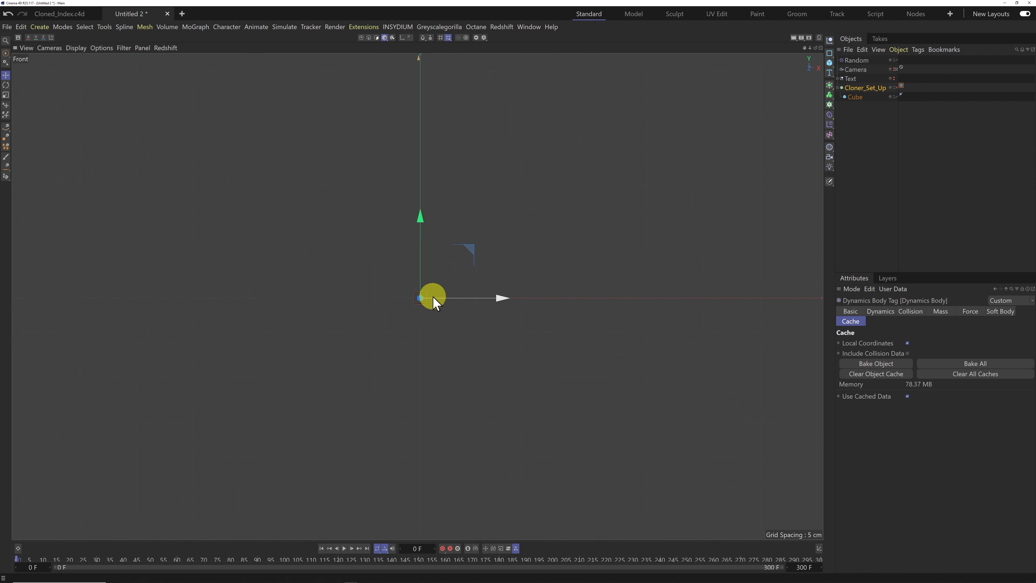
{"action": "mouse_move", "coordinate": [804, 48]}
{"action": "left_mouse_down"}
{"action": "mouse_move", "coordinate": [517, 293]}
{"action": "mouse_move", "coordinate": [805, 46]}
{"action": "left_mouse_up"}
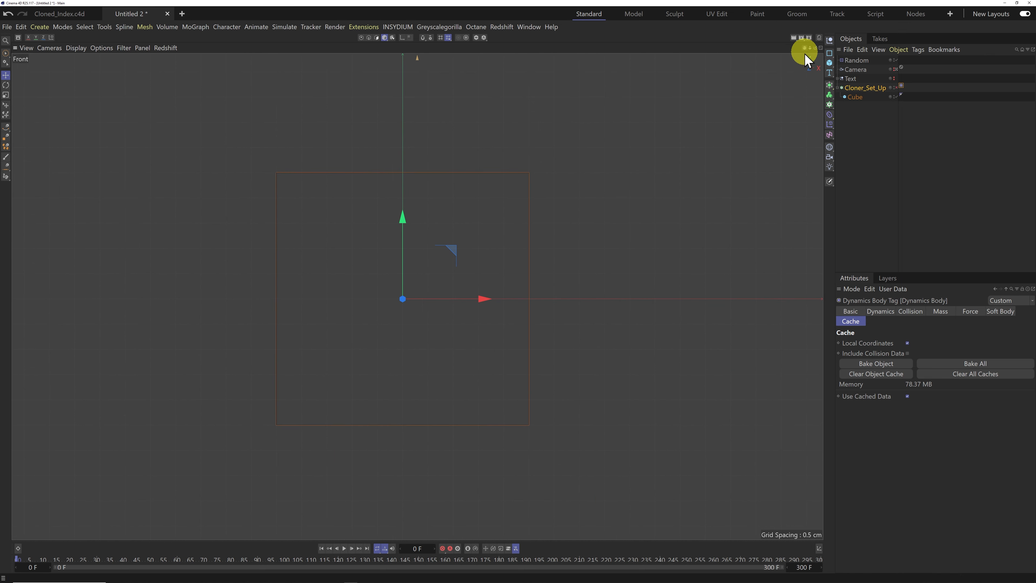
{"action": "left_click", "coordinate": [855, 97]}
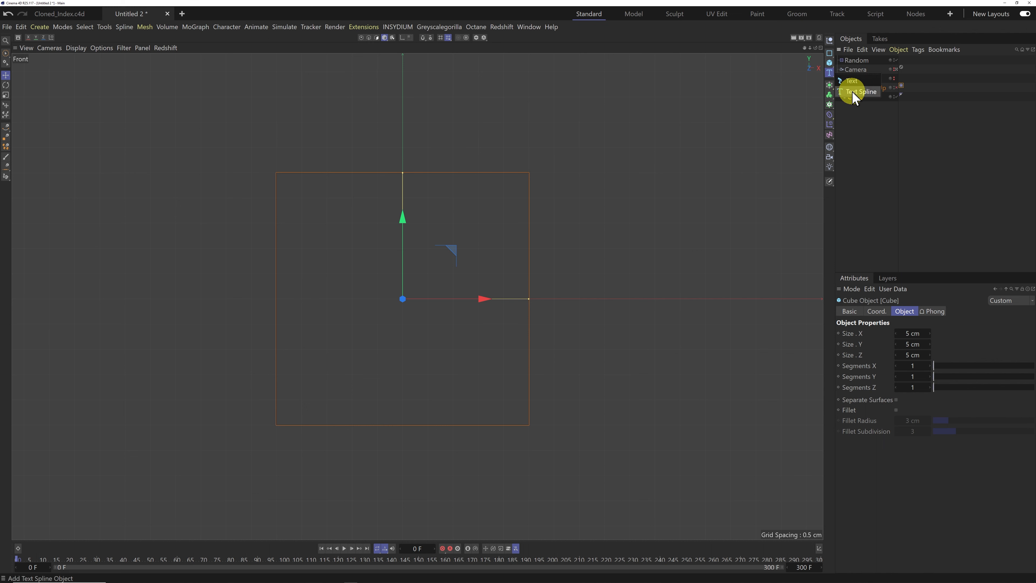
Add a new Text object and place it below Cloner_Set_Up at the end of the object hierarchy
{"action": "left_click", "coordinate": [852, 82]}
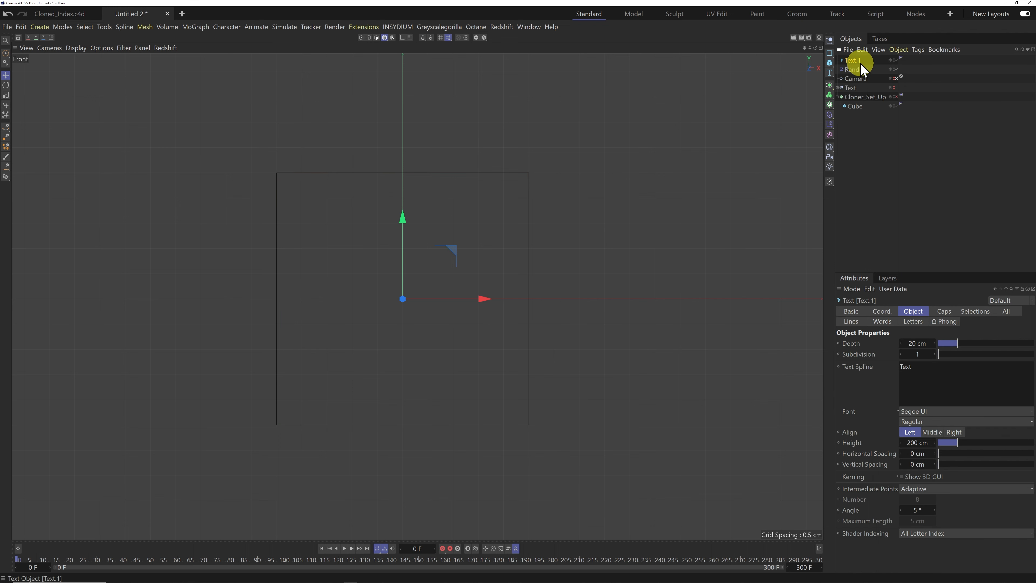
{"action": "left_click_drag", "start_coordinate": [856, 65], "coordinate": [856, 122]}
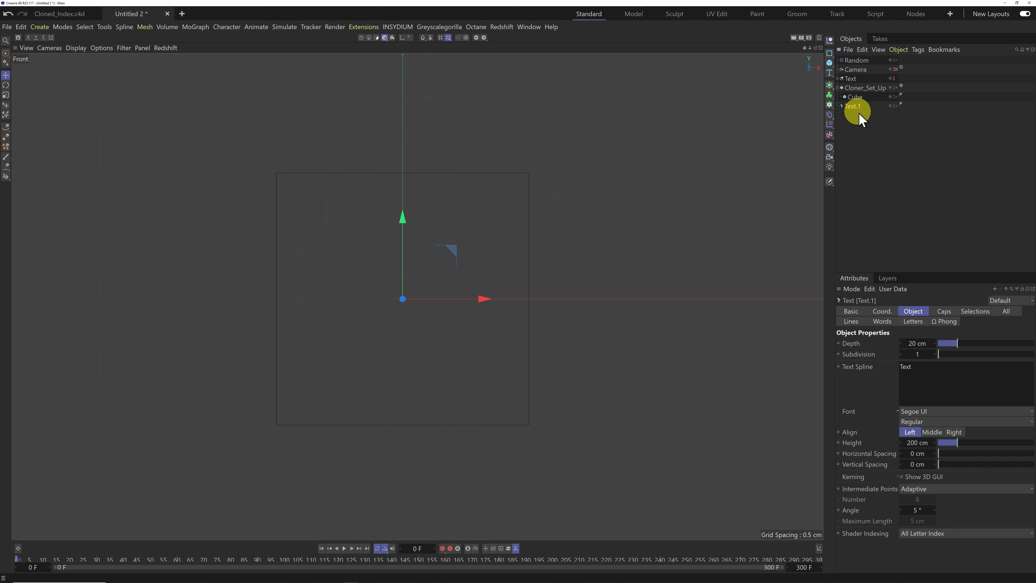
Set the new text's font to Arial Black, its height to 7.5 cm and its alignment to Middle
{"action": "left_click", "coordinate": [944, 347]}
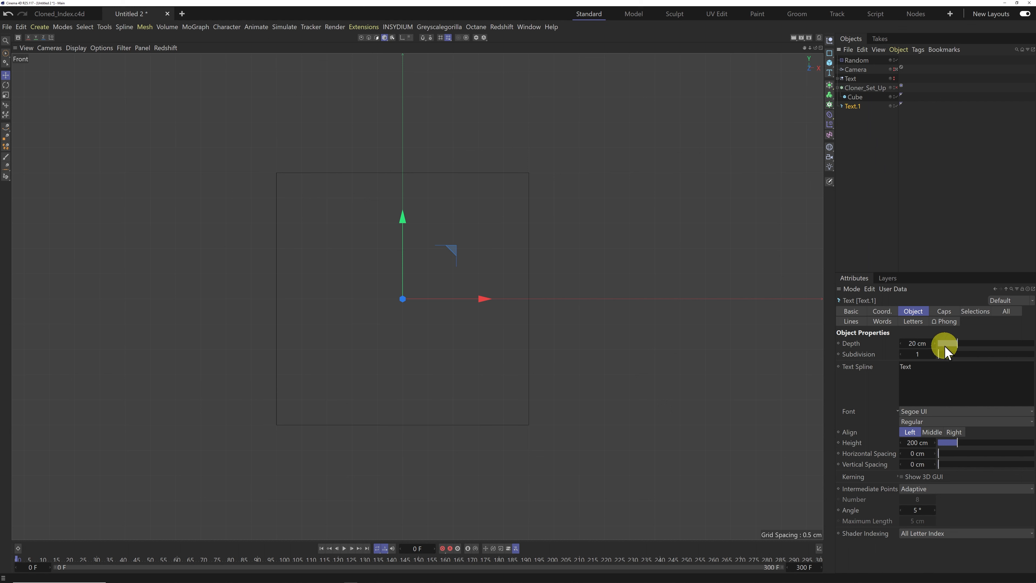
{"action": "left_click", "coordinate": [917, 411]}
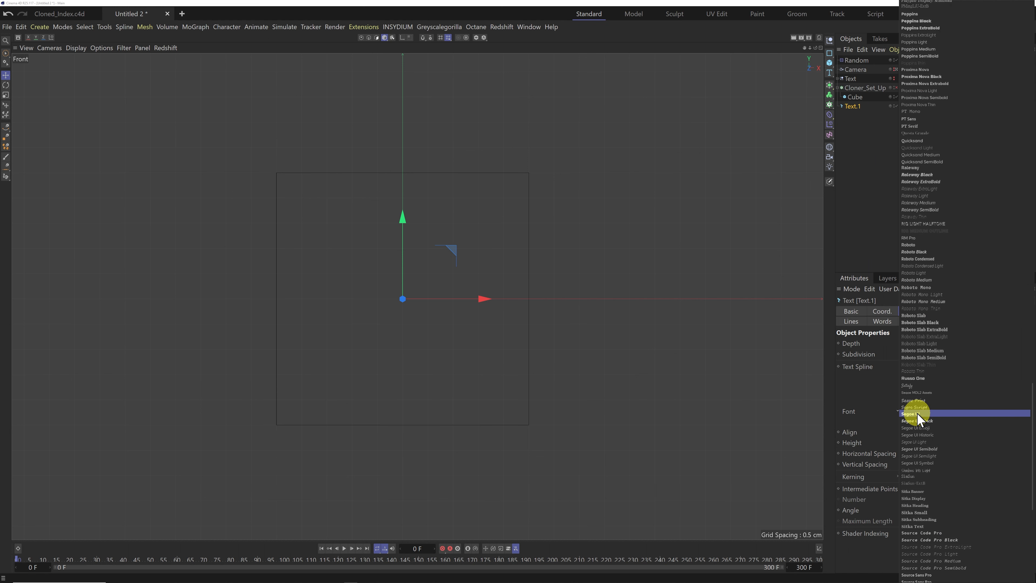
{"action": "mouse_move", "coordinate": [958, 2]}
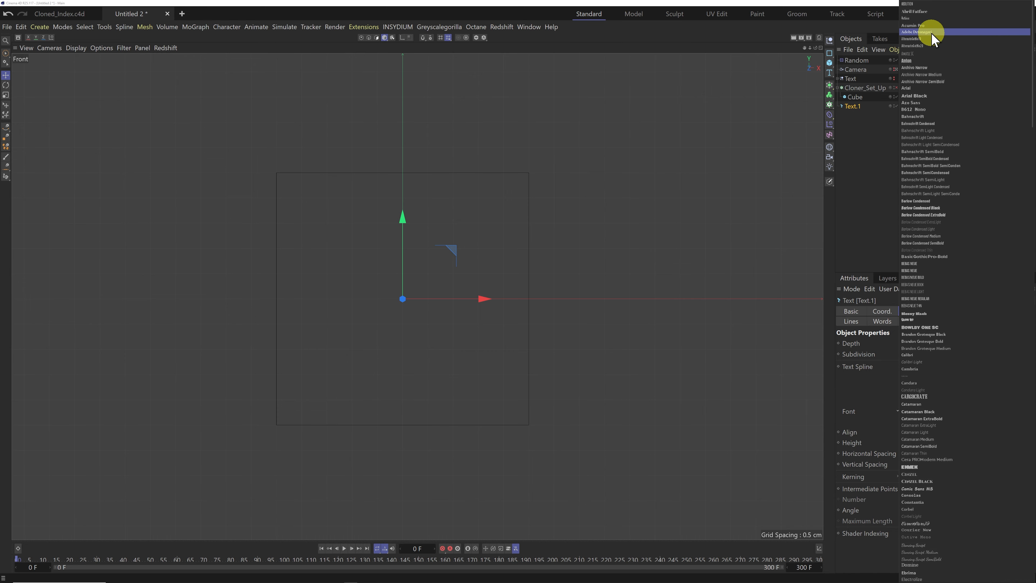
{"action": "left_click", "coordinate": [928, 97]}
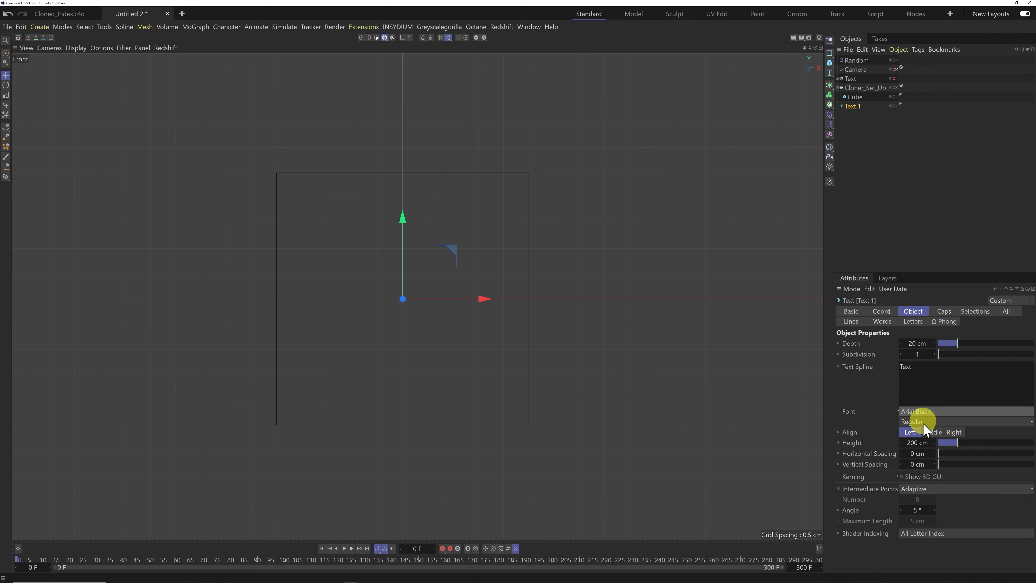
{"action": "left_click", "coordinate": [917, 443]}
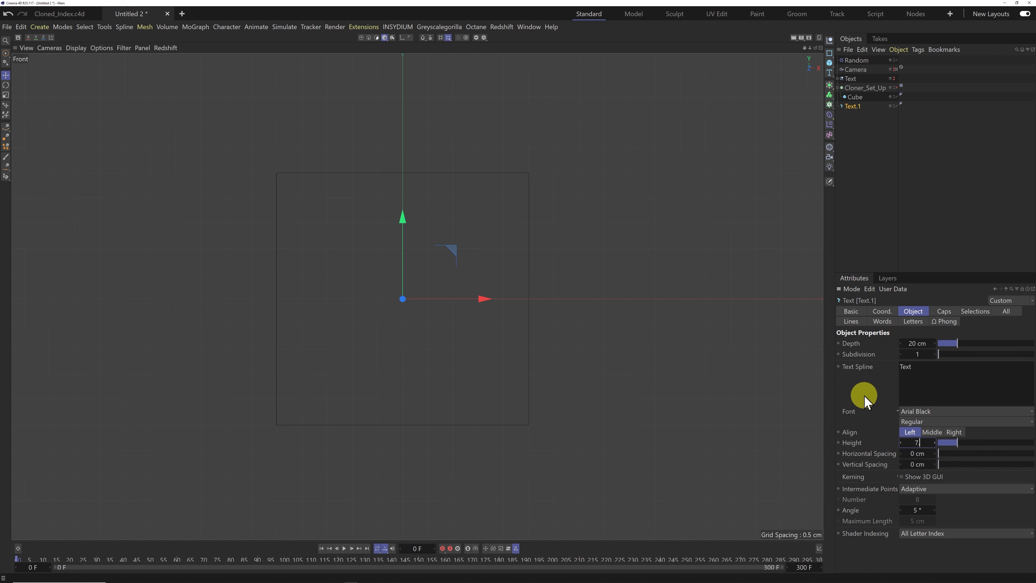
{"action": "key", "text": "Return"}
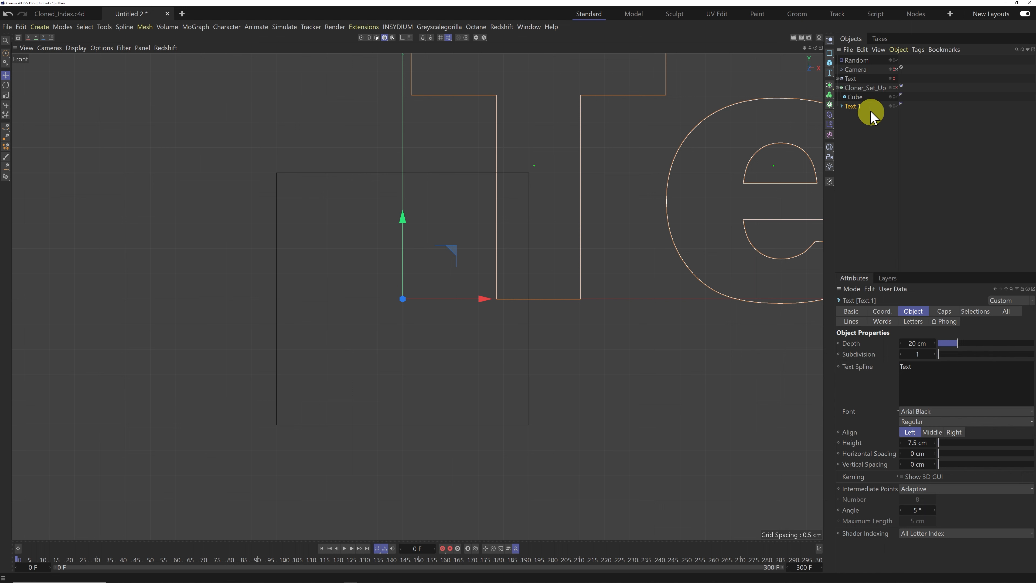
{"action": "left_click", "coordinate": [932, 432]}
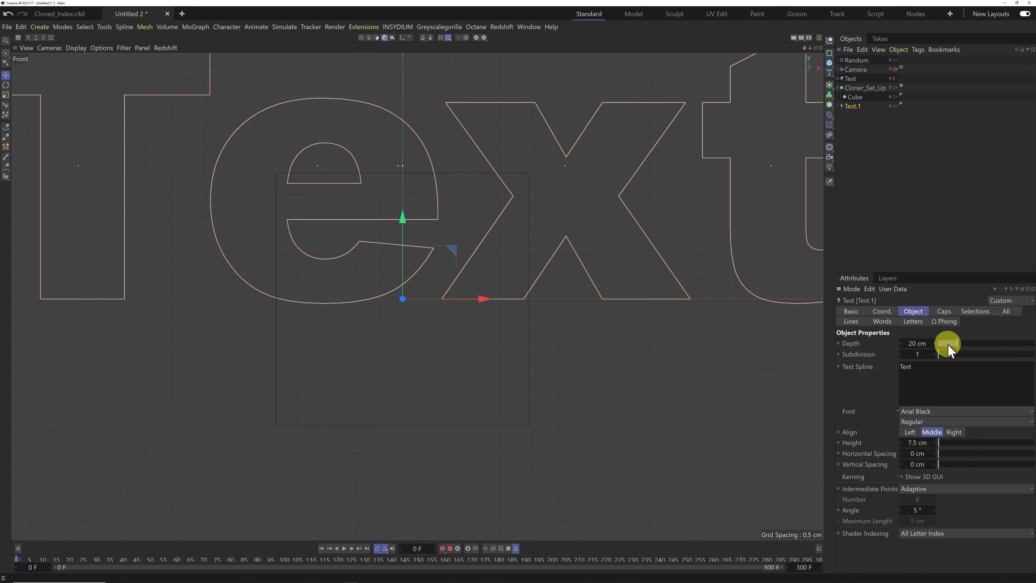
Replace the content of the new Text object with the single letter B
{"action": "double_click", "coordinate": [909, 367]}
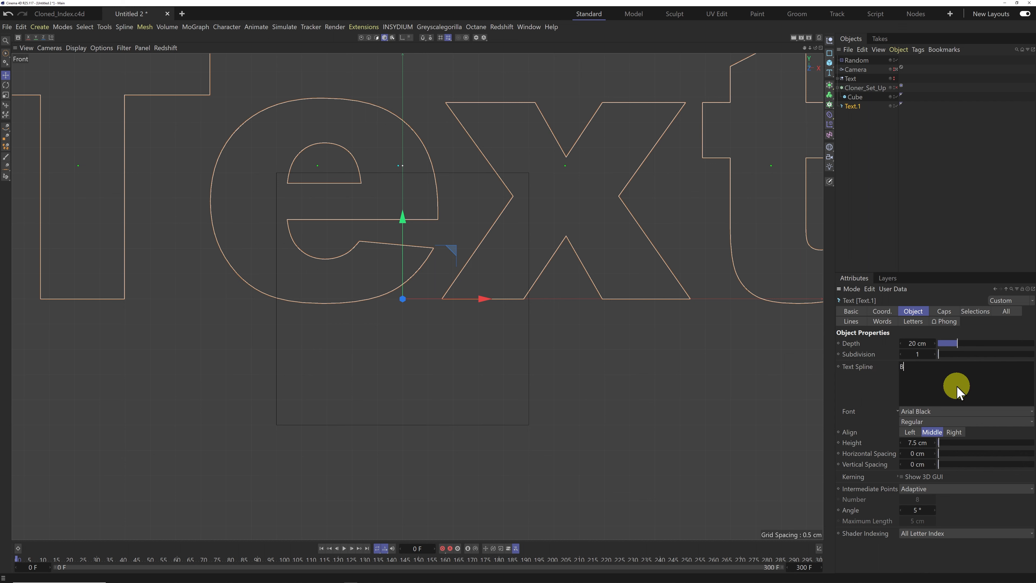
{"action": "left_click", "coordinate": [884, 391]}
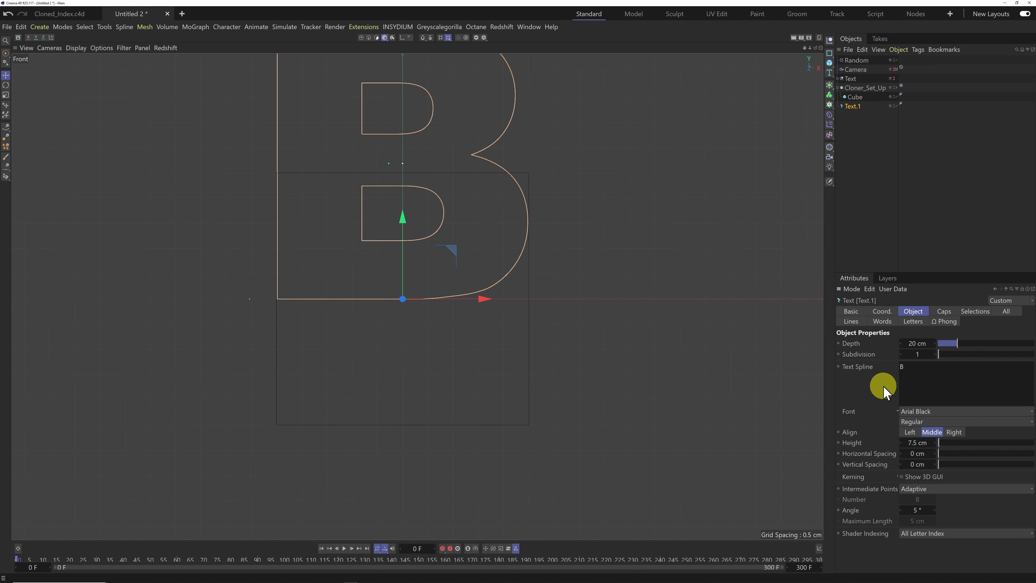
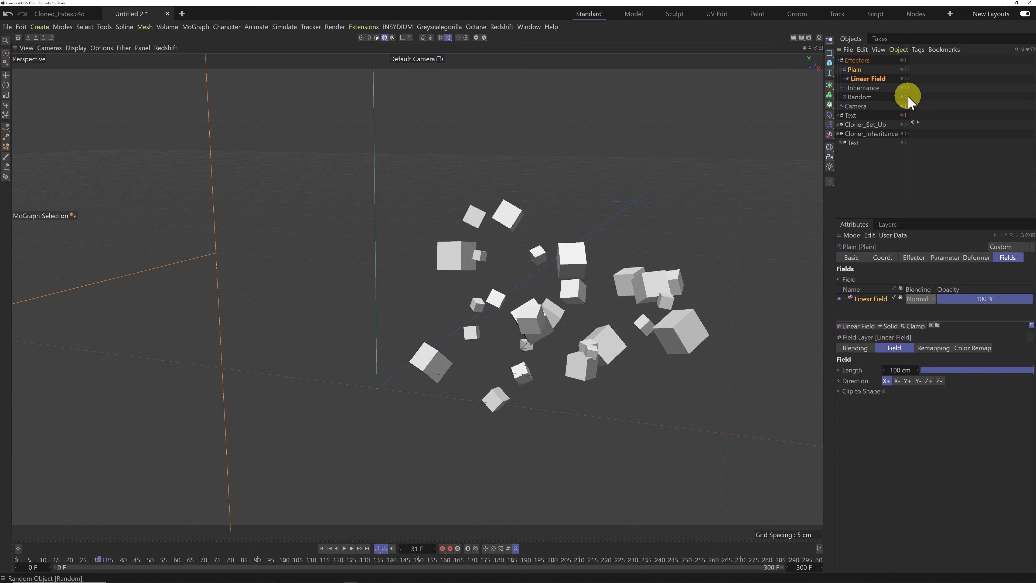
Look through the scene camera, reposition the Plain effector's Linear Field along X and advance the timeline to frame 102
{"action": "left_click", "coordinate": [910, 105]}
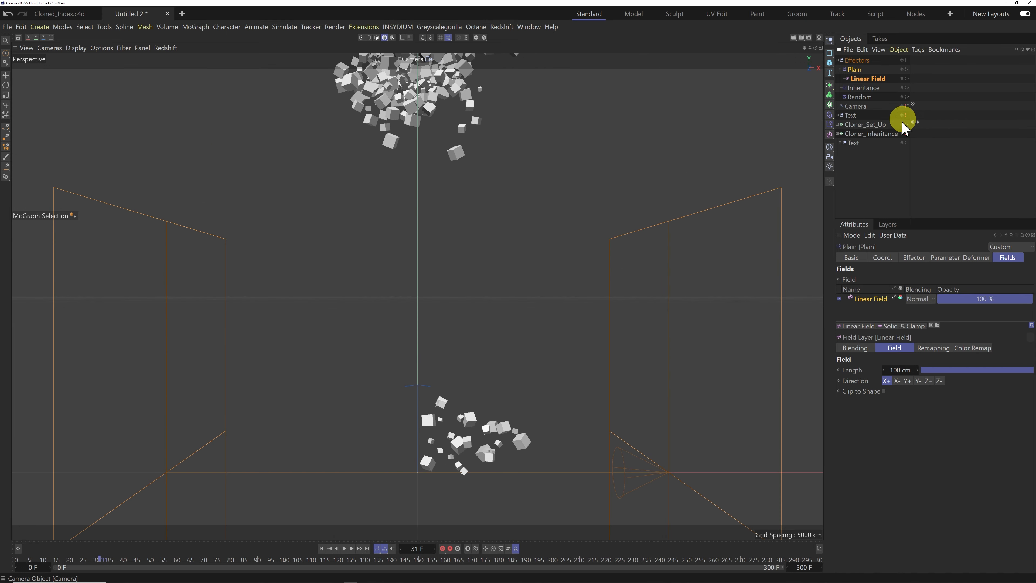
{"action": "left_click", "coordinate": [868, 78]}
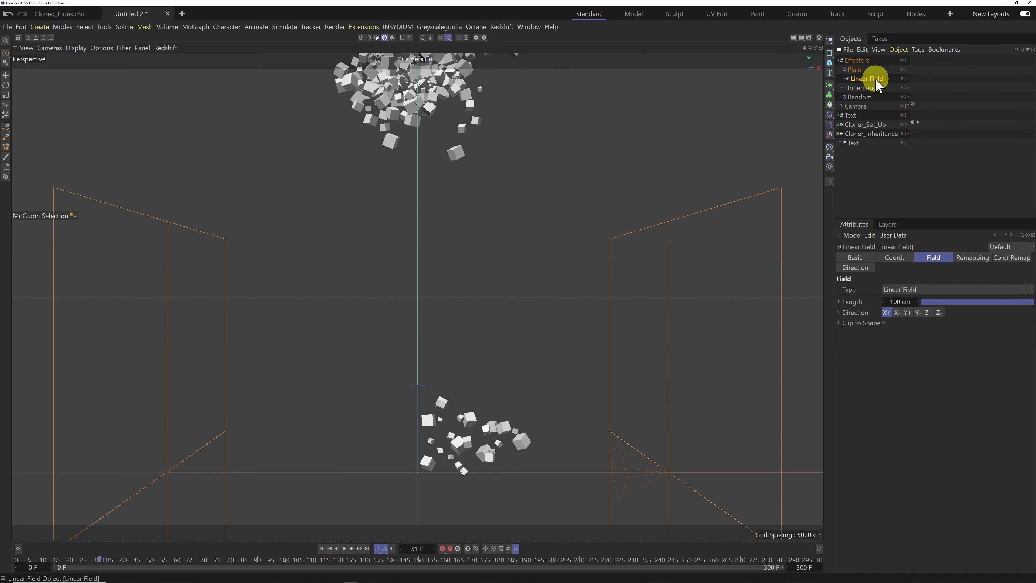
{"action": "left_click", "coordinate": [5, 75]}
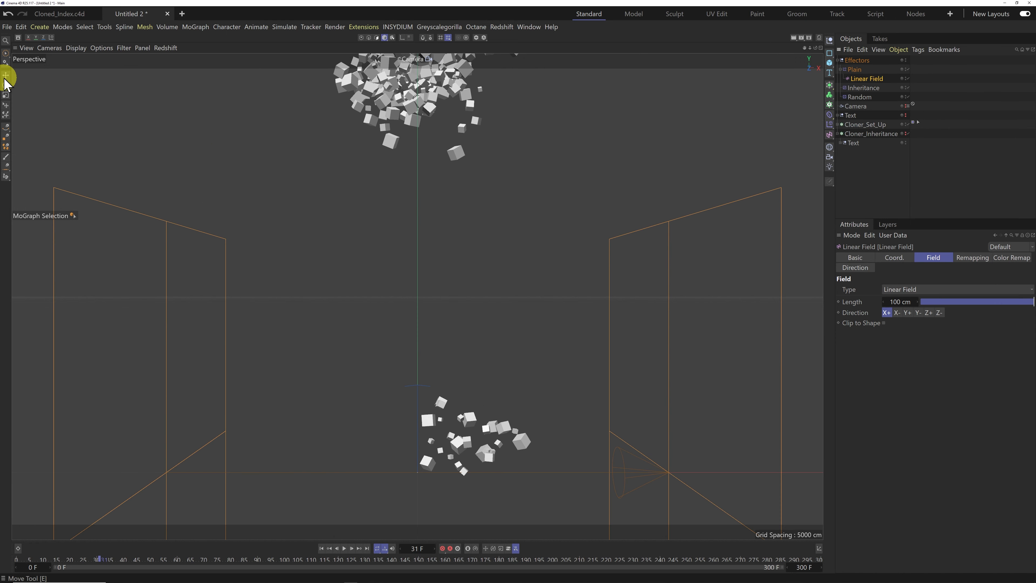
{"action": "left_click_drag", "start_coordinate": [492, 474], "coordinate": [436, 458]}
{"action": "left_click_drag", "start_coordinate": [601, 474], "coordinate": [425, 473]}
{"action": "left_click_drag", "start_coordinate": [102, 562], "coordinate": [290, 567]}
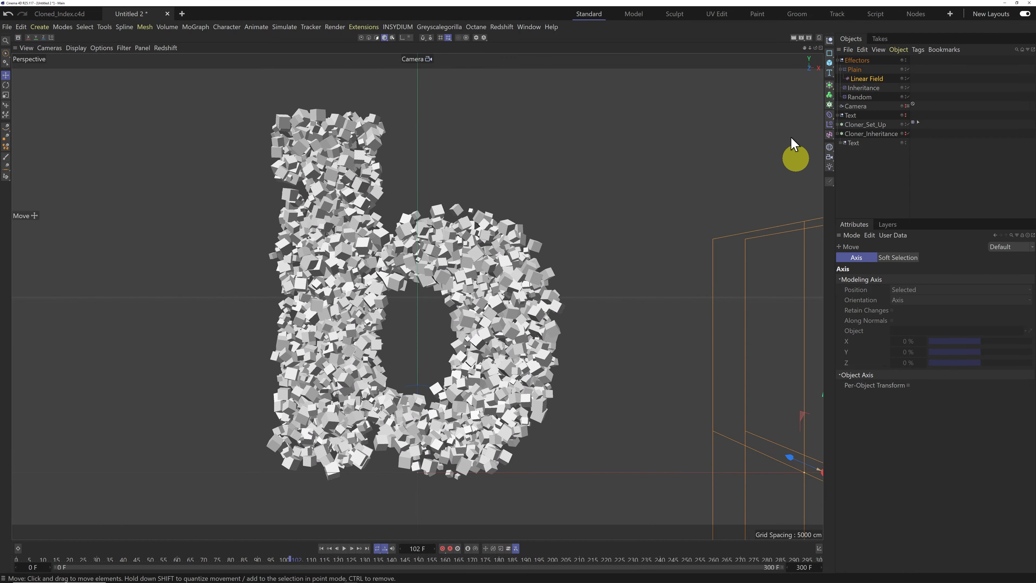
Collapse the Plain effector, hide Cloner_Set_Up and show Cloner_Inheritance in the viewport
{"action": "left_click", "coordinate": [841, 69]}
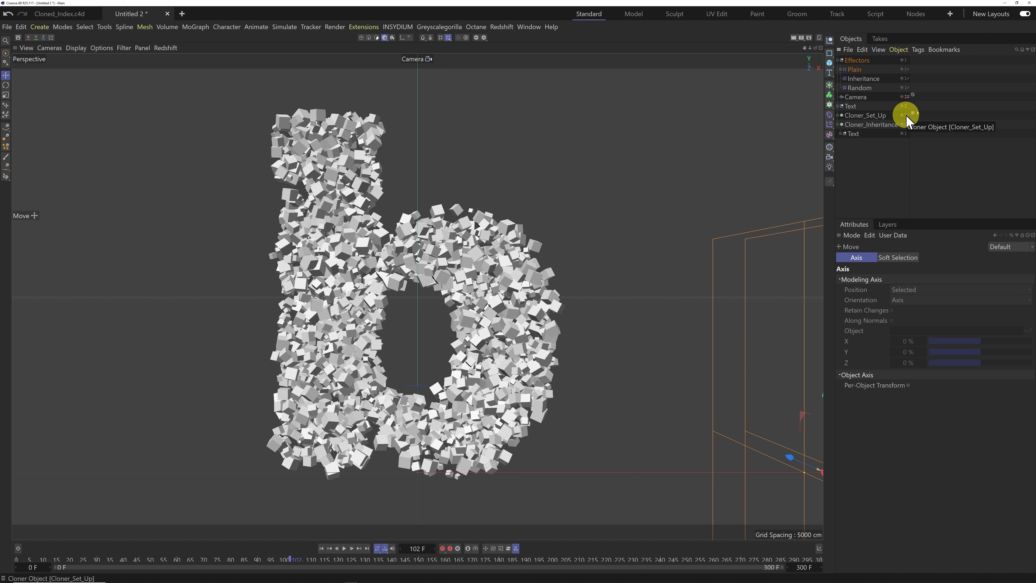
{"action": "left_click", "coordinate": [904, 124]}
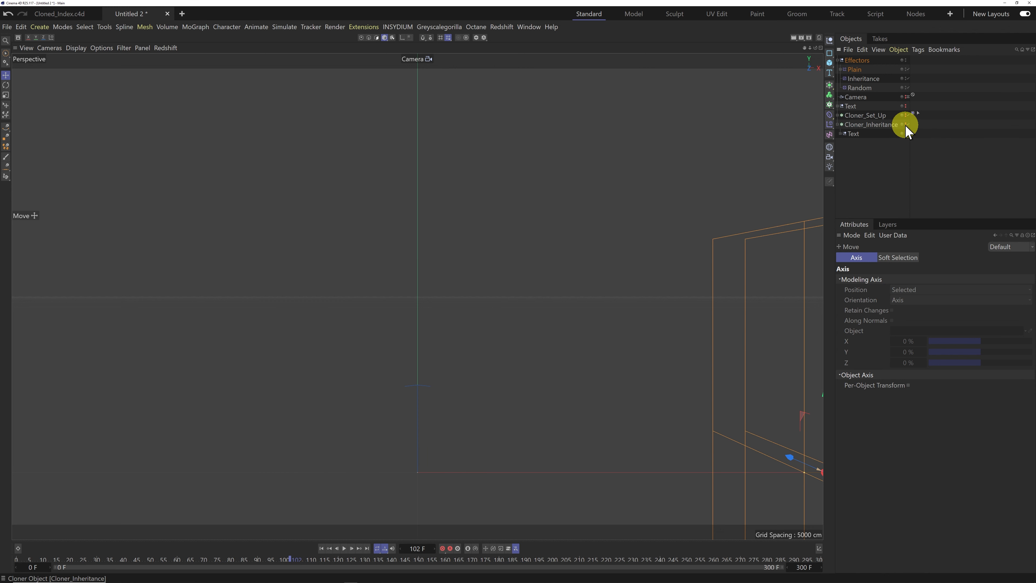
{"action": "left_click", "coordinate": [905, 125]}
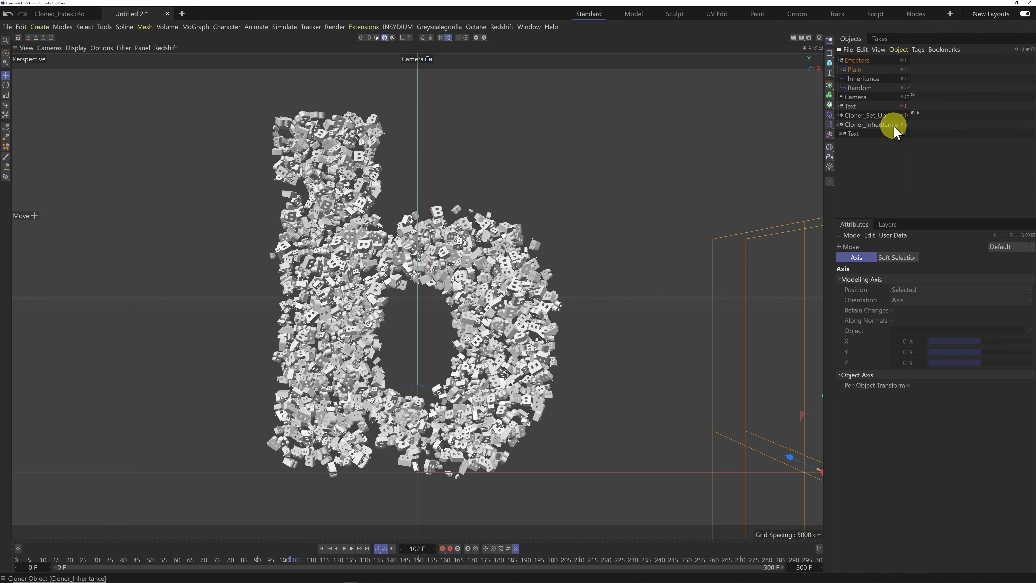
Open an animation preview in the Picture Viewer, play and scrub through the letter transition, and close the viewer
{"action": "left_click", "coordinate": [802, 39]}
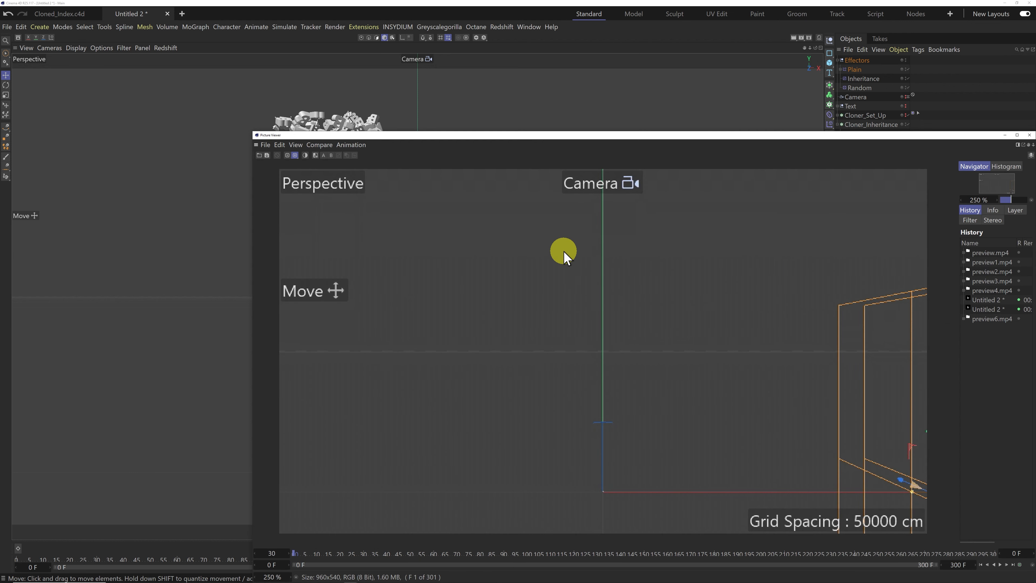
{"action": "left_click_drag", "start_coordinate": [645, 135], "coordinate": [476, 55]}
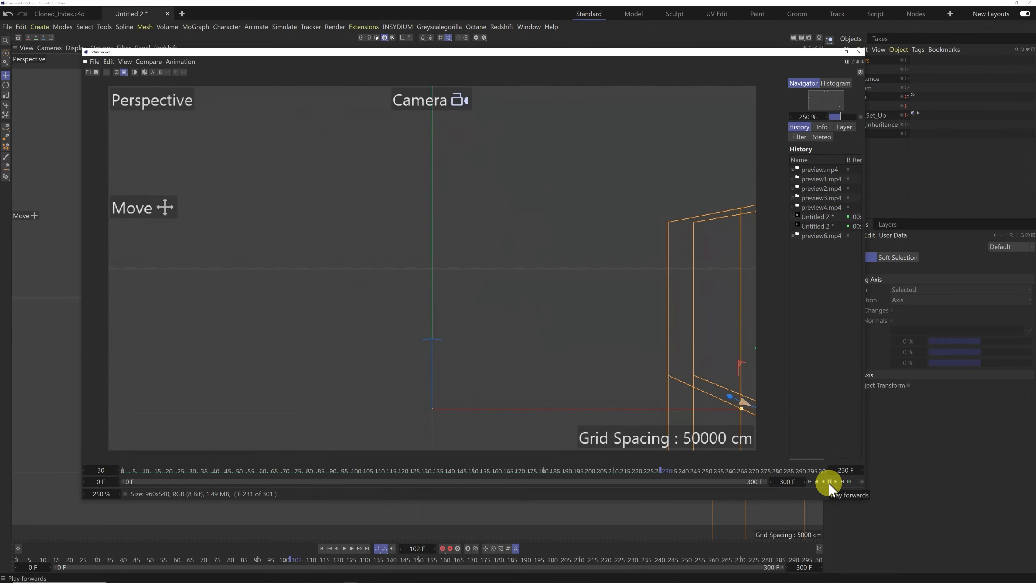
{"action": "left_click", "coordinate": [829, 486]}
{"action": "left_click_drag", "start_coordinate": [693, 481], "coordinate": [574, 471]}
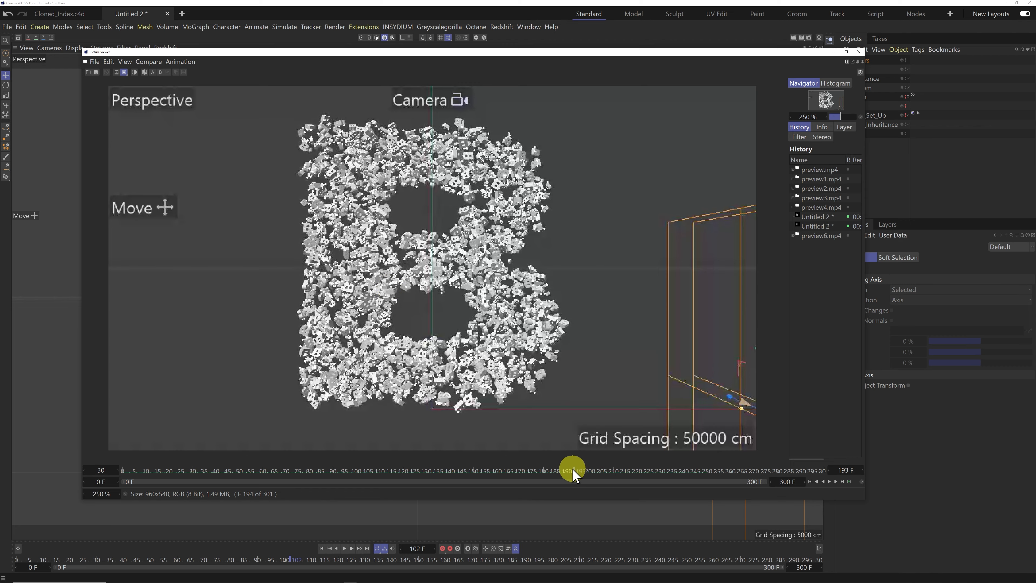
{"action": "left_click_drag", "start_coordinate": [576, 470], "coordinate": [301, 462]}
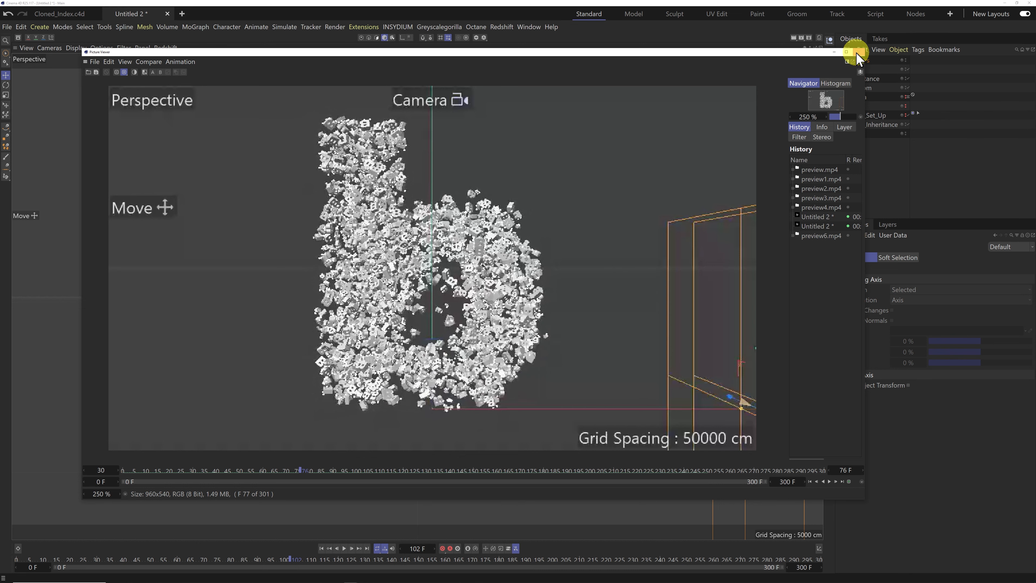
{"action": "left_click", "coordinate": [859, 53]}
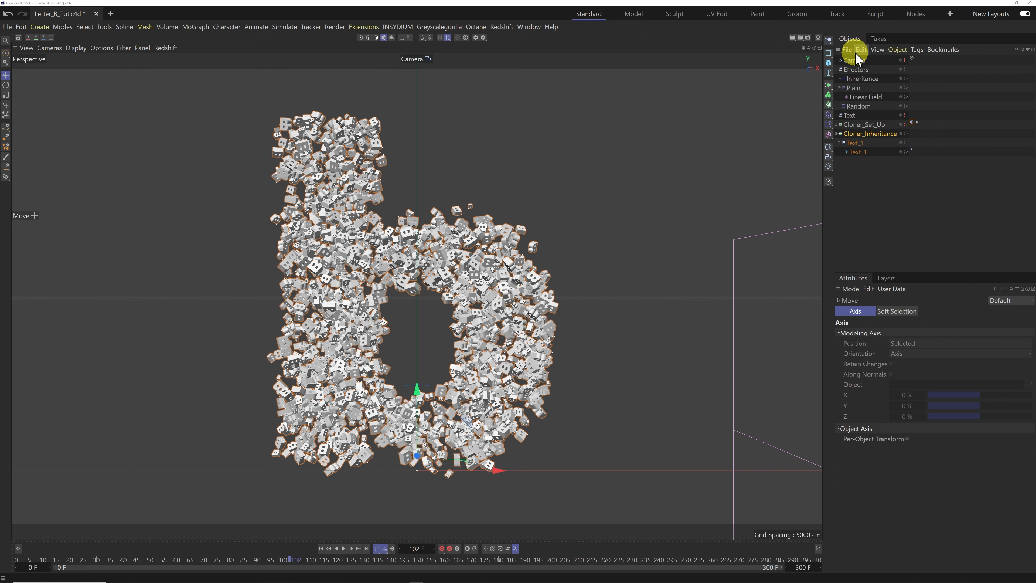
Review the Collision and Force settings of the Dynamics Body tag on Cloner_Set_Up
{"action": "left_click", "coordinate": [912, 123]}
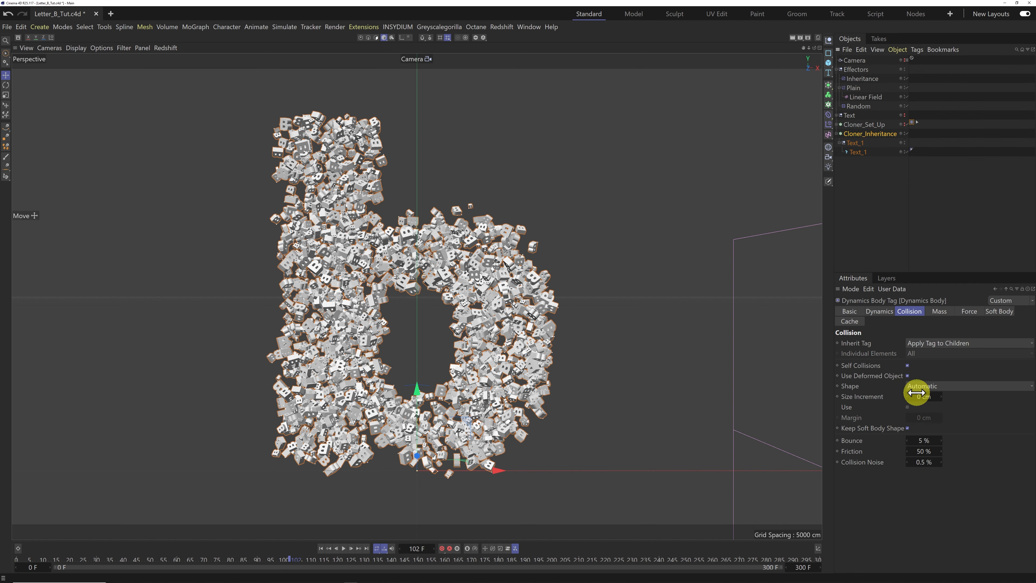
{"action": "left_click", "coordinate": [970, 313]}
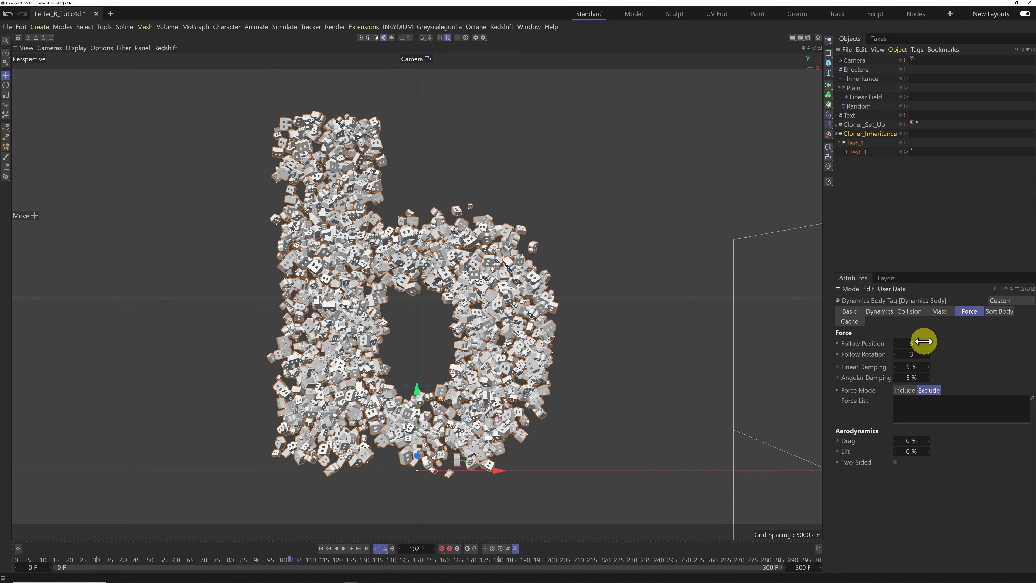
{"action": "left_click", "coordinate": [909, 311]}
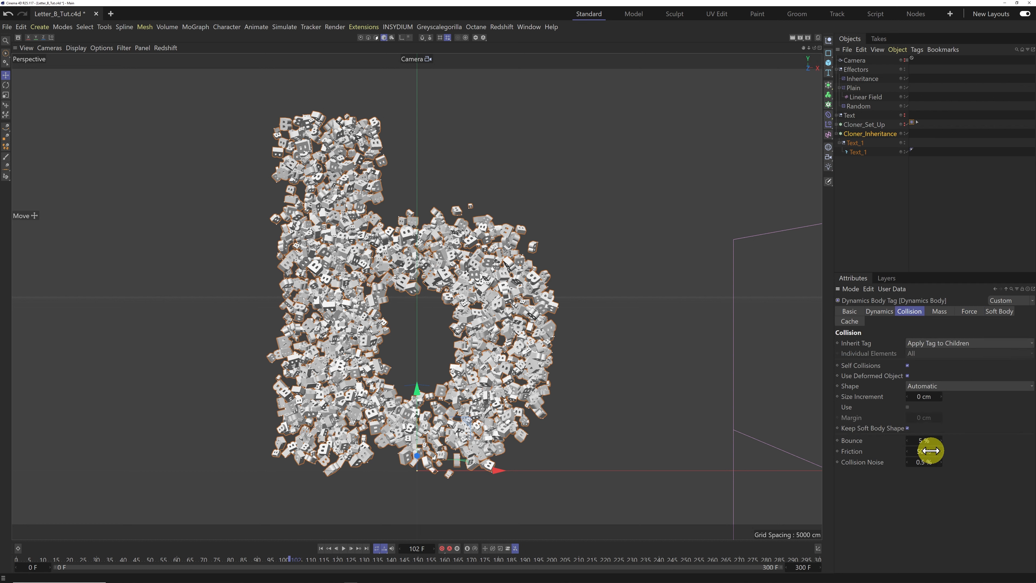
{"action": "left_click", "coordinate": [968, 312]}
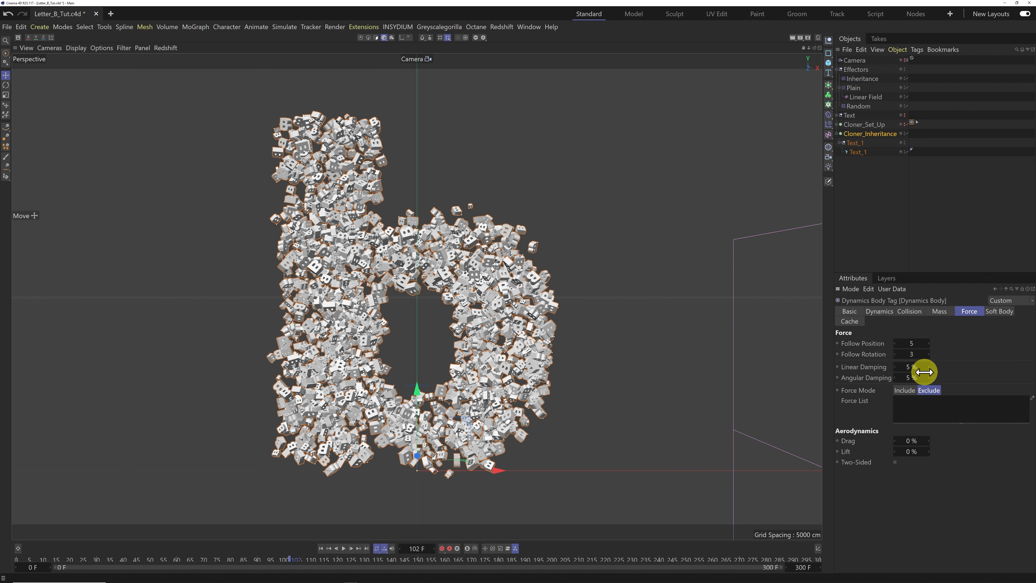
Review the project's Dynamics settings, covering Cache, General with its Gravity value, and the Expert solver options
{"action": "key", "text": "ctrl+d"}
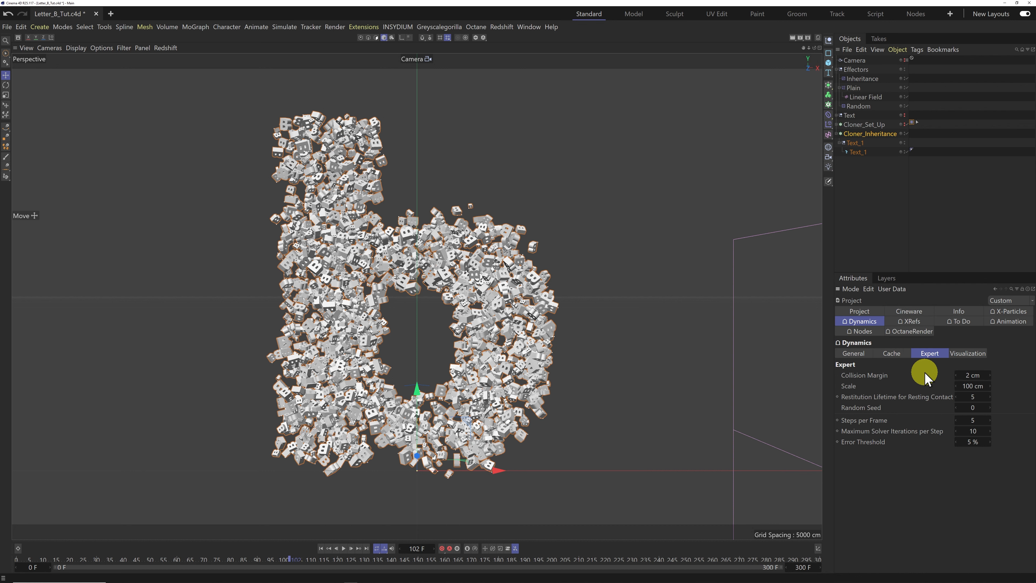
{"action": "left_click", "coordinate": [892, 353]}
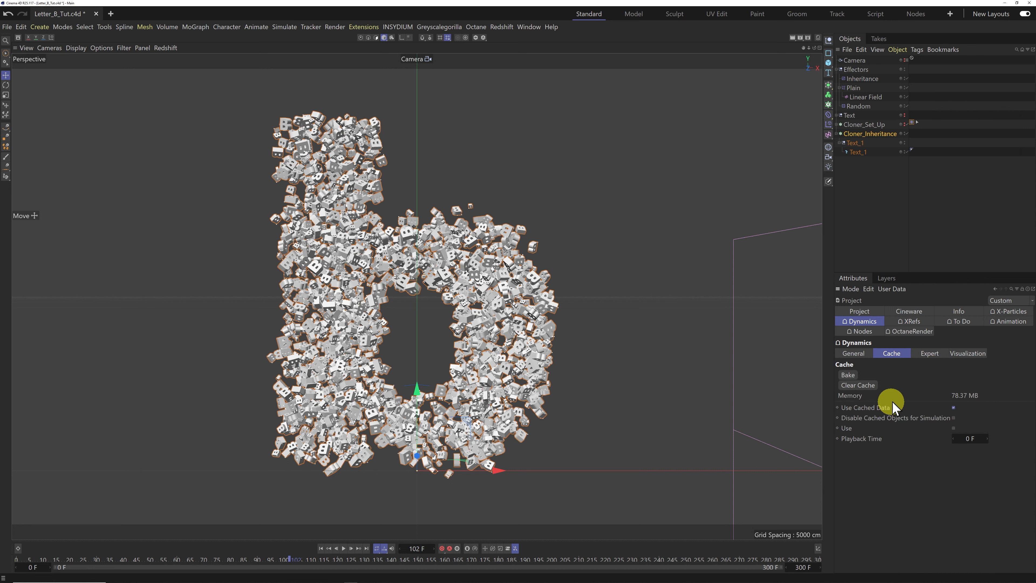
{"action": "left_click", "coordinate": [853, 354]}
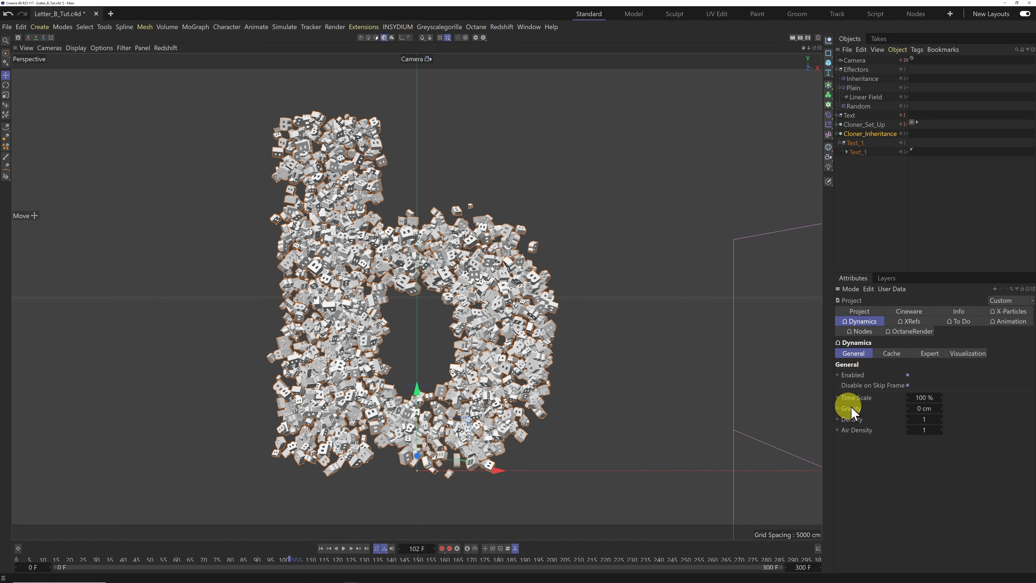
{"action": "left_click_drag", "start_coordinate": [912, 409], "coordinate": [932, 408]}
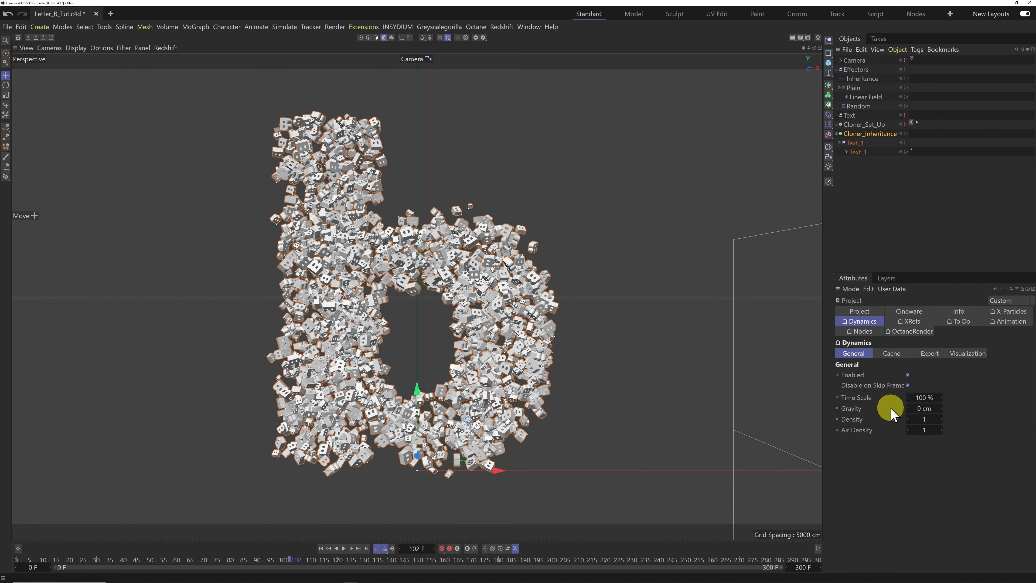
{"action": "left_click", "coordinate": [934, 353]}
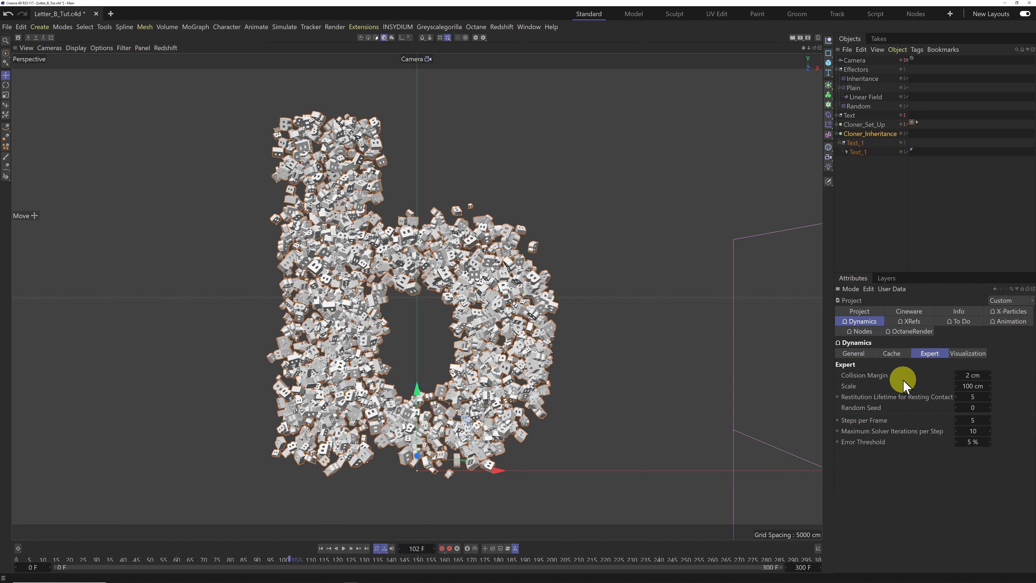